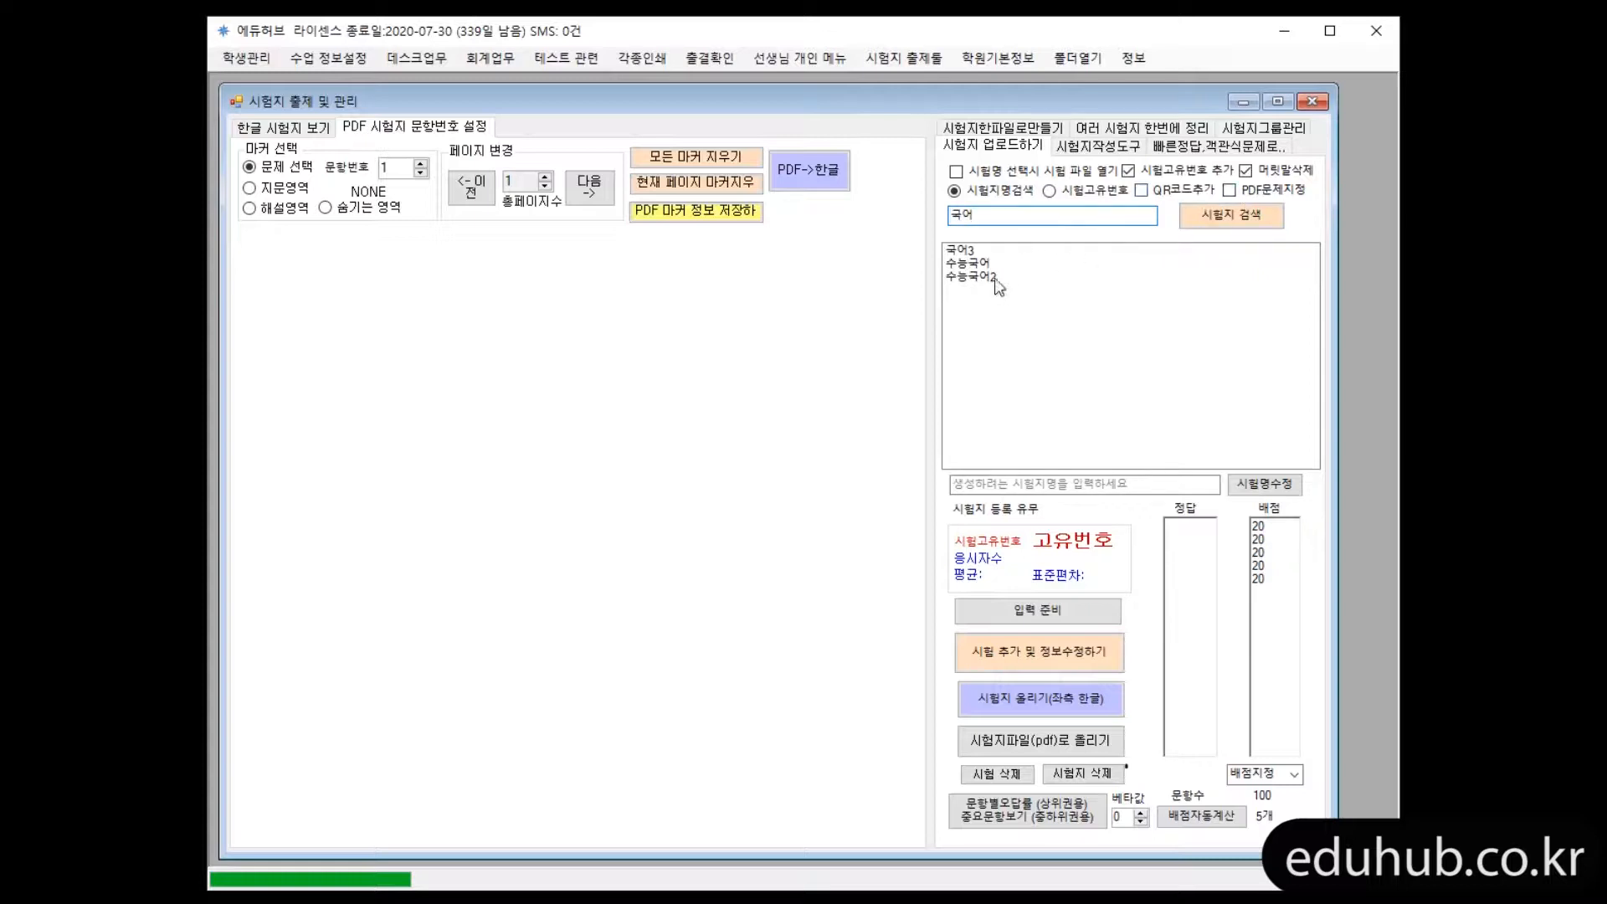
# Enable PDF문제지정 and load the exam 수능국어2 for marking
pyautogui.click(1230, 190)
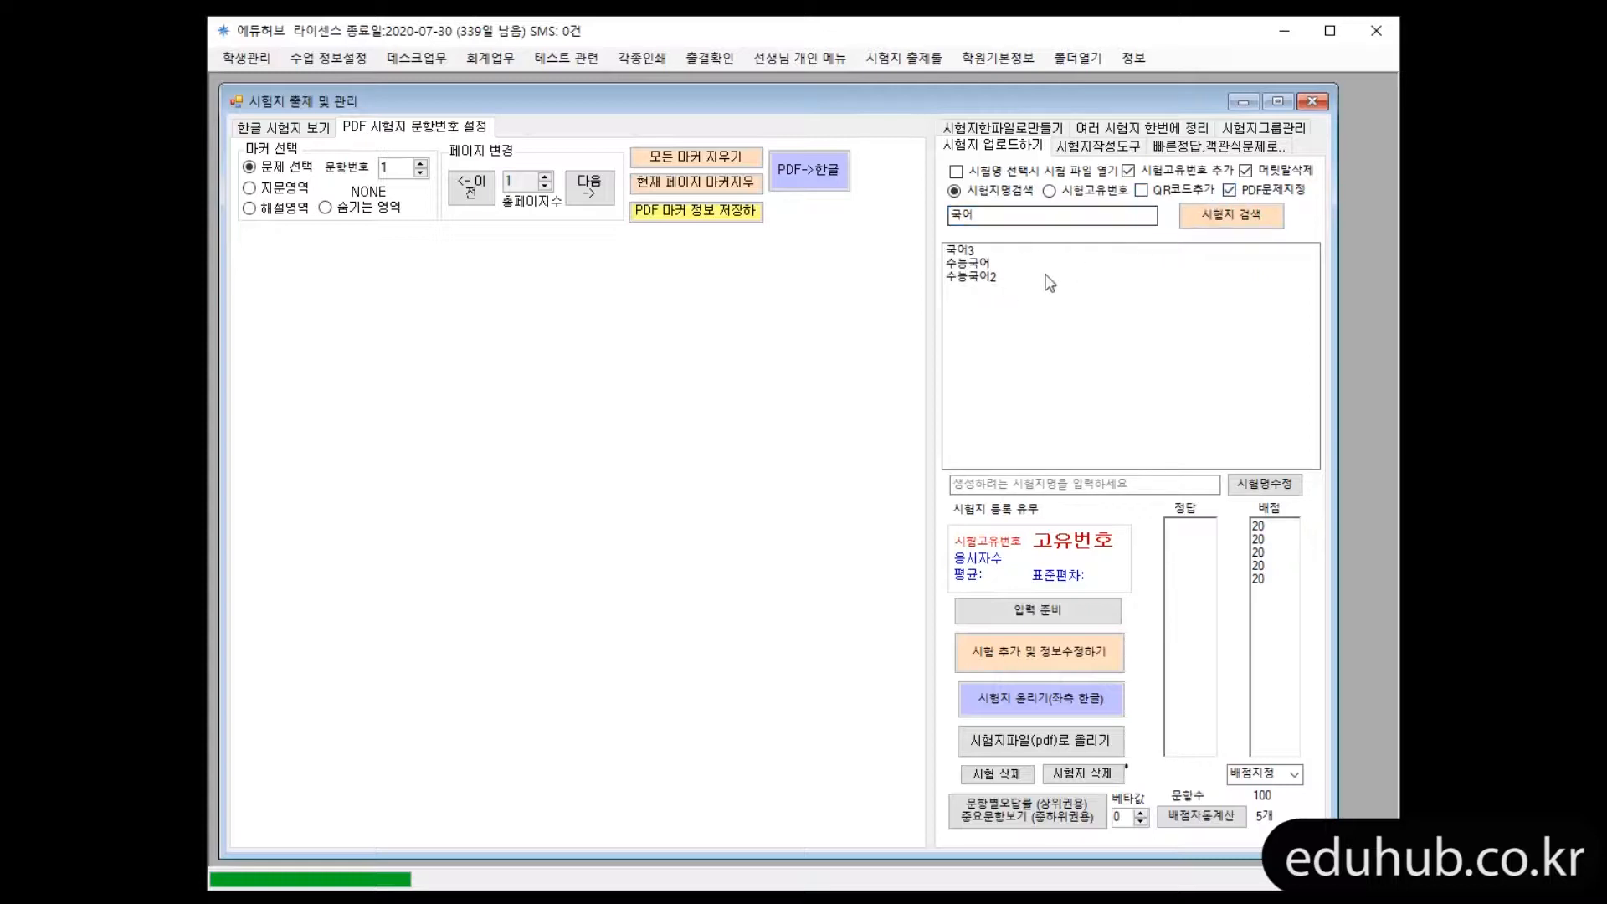
pyautogui.click(974, 279)
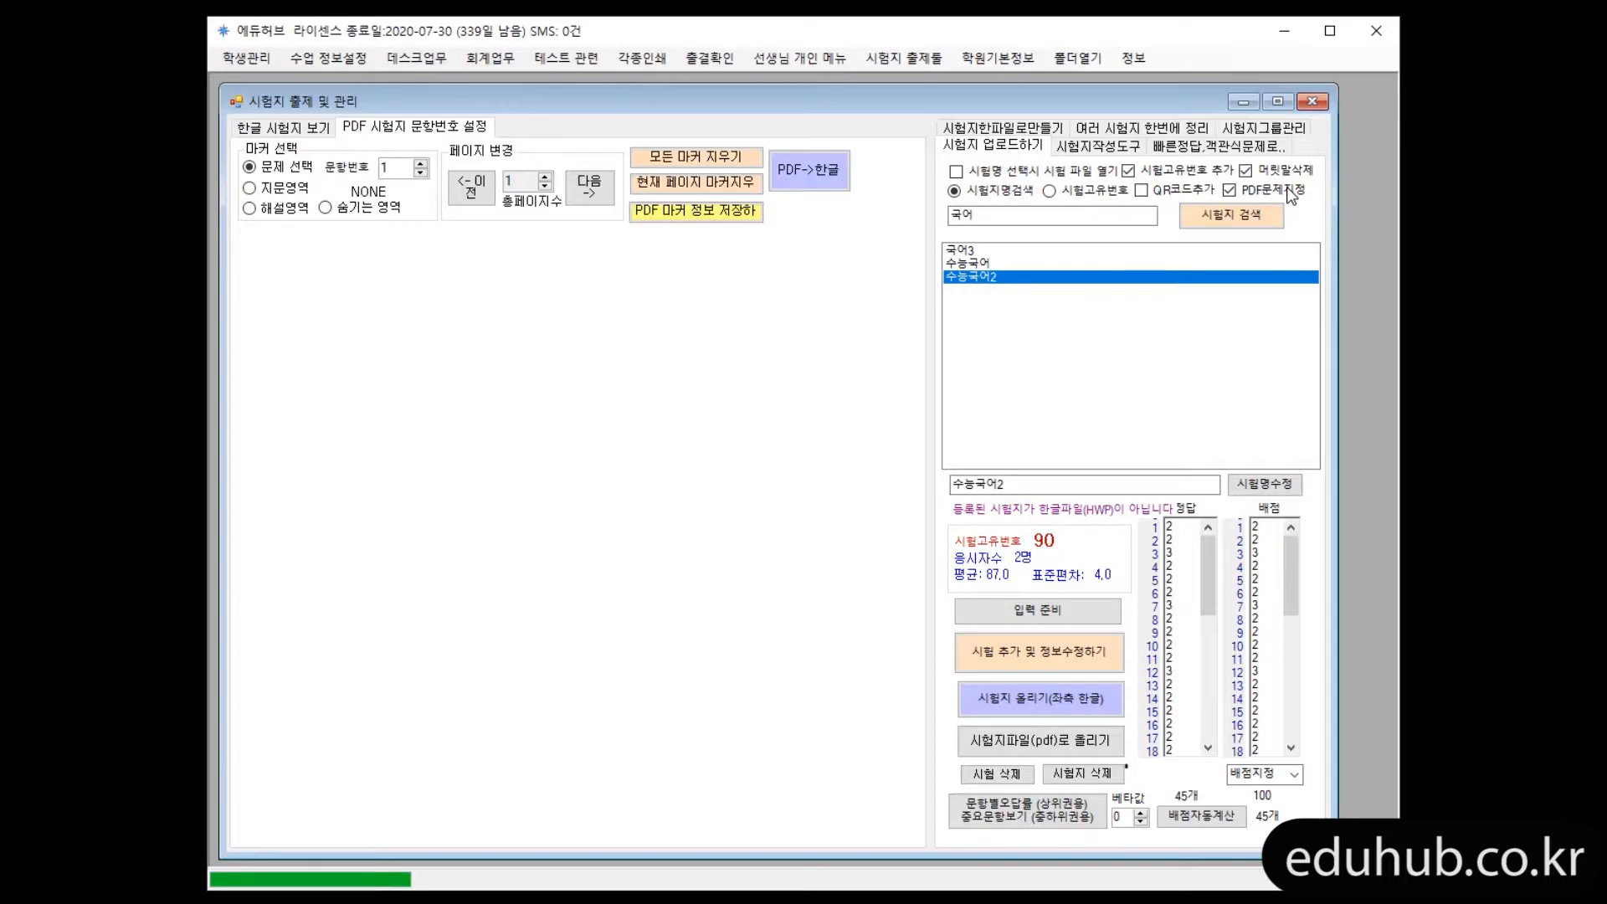
pyautogui.click(1010, 278)
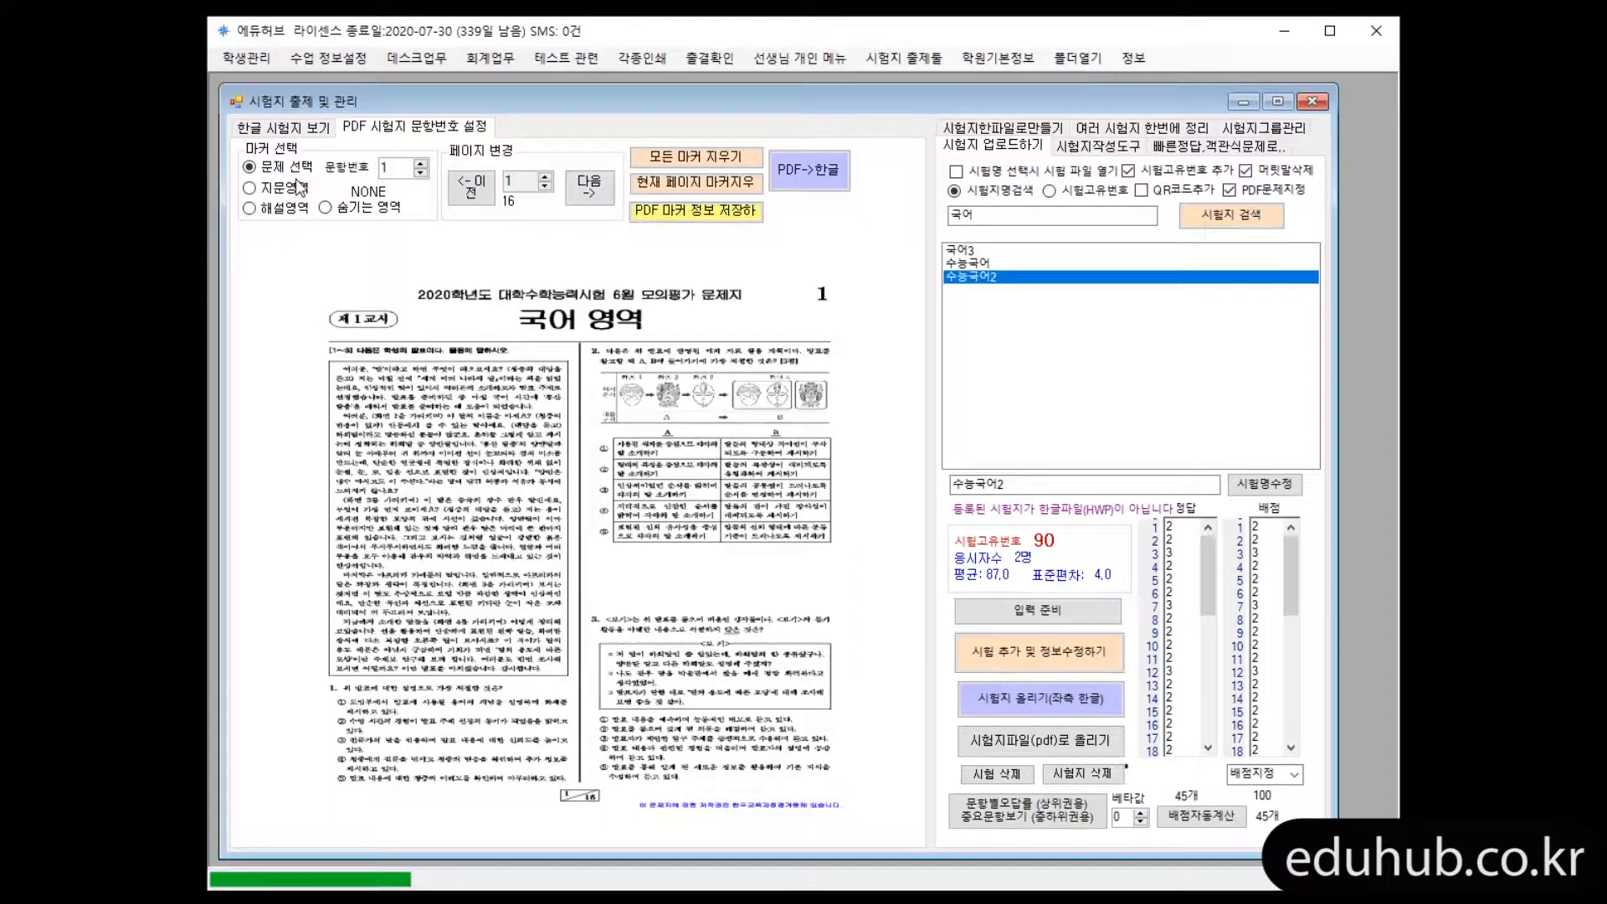
# Mark the regions of questions 1, 2 and 3 on page 1 of the exam PDF
pyautogui.moveTo(326, 683); pyautogui.dragTo(569, 787)
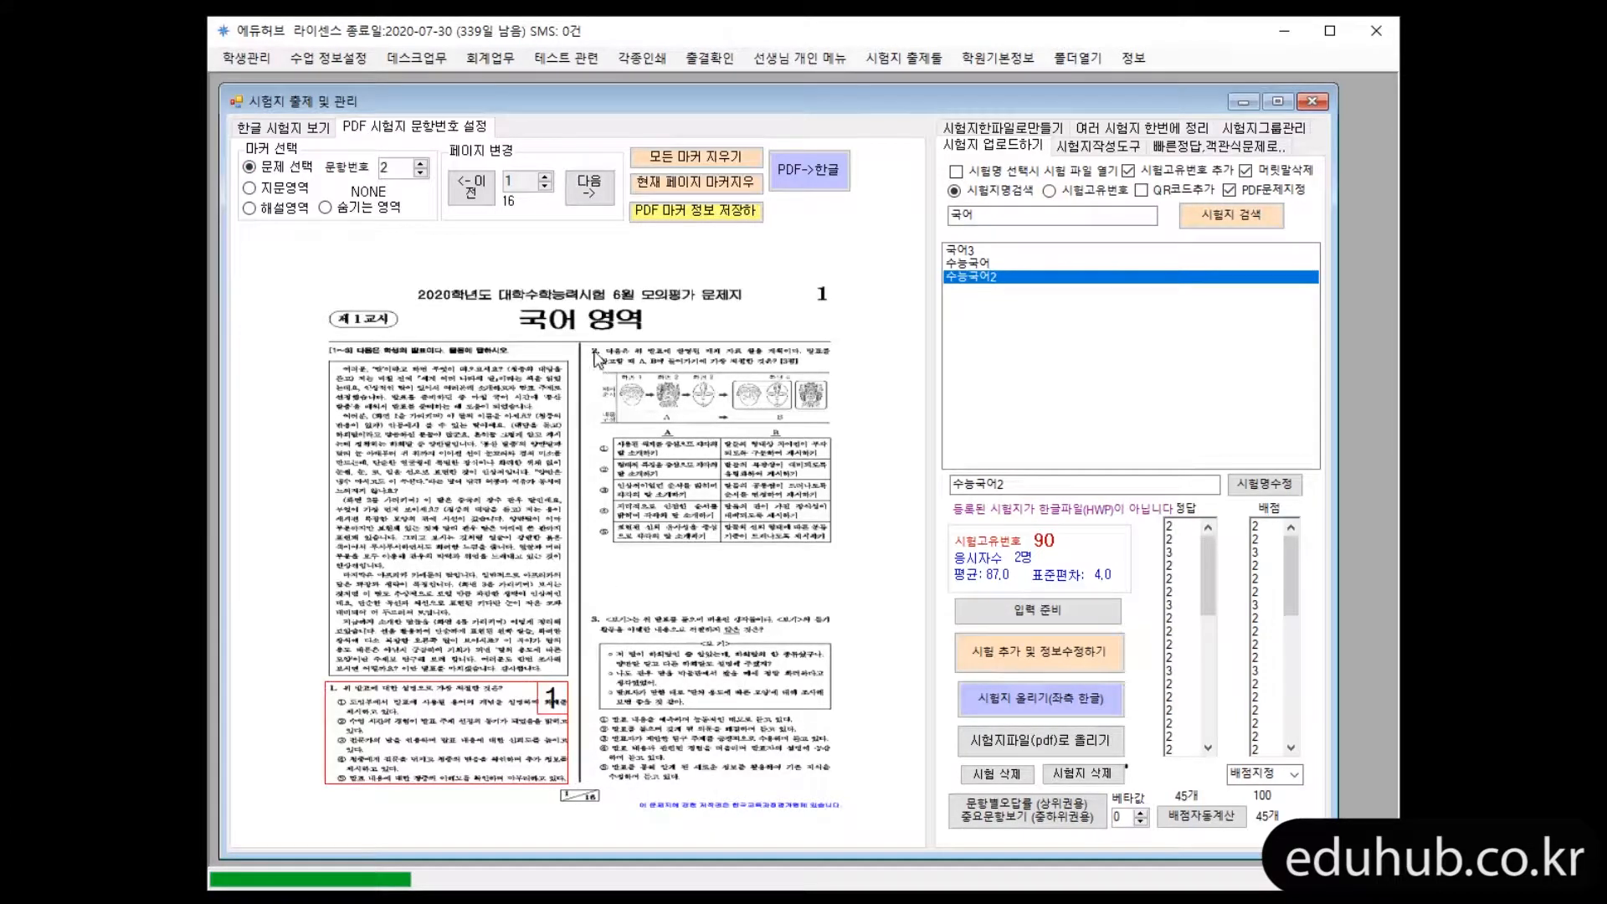
pyautogui.moveTo(586, 344); pyautogui.dragTo(804, 533)
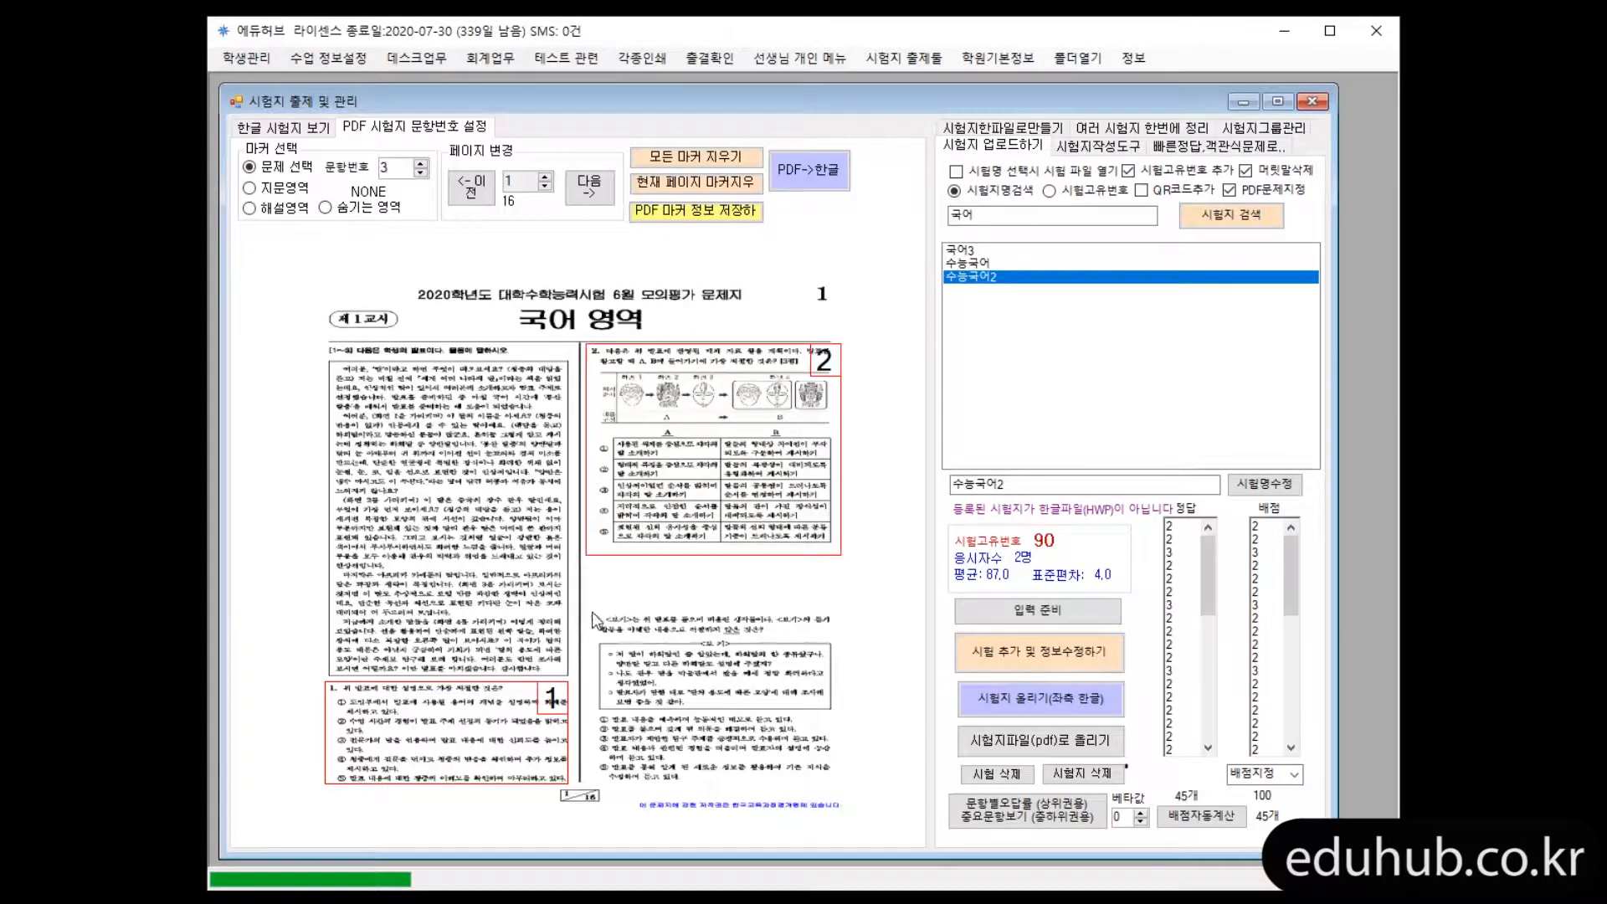
pyautogui.moveTo(592, 614)
pyautogui.mouseDown()
pyautogui.moveTo(818, 761)
pyautogui.moveTo(837, 795)
pyautogui.mouseUp()
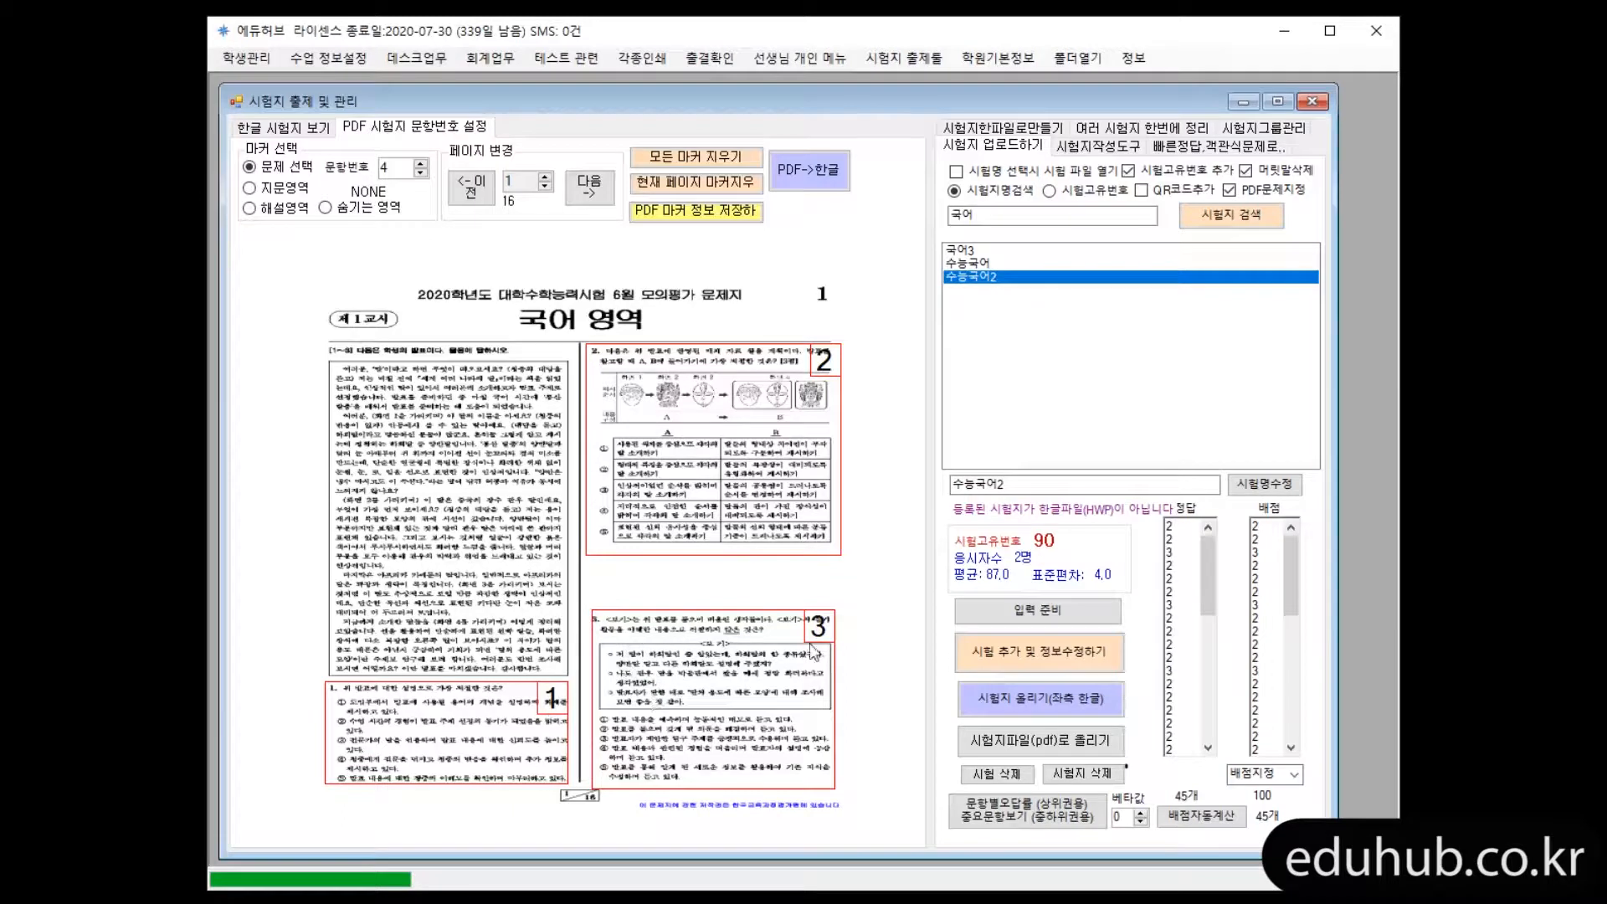
# Mark question 4 on page 2, and mark the first question on page 3 with number 4
pyautogui.click(585, 189)
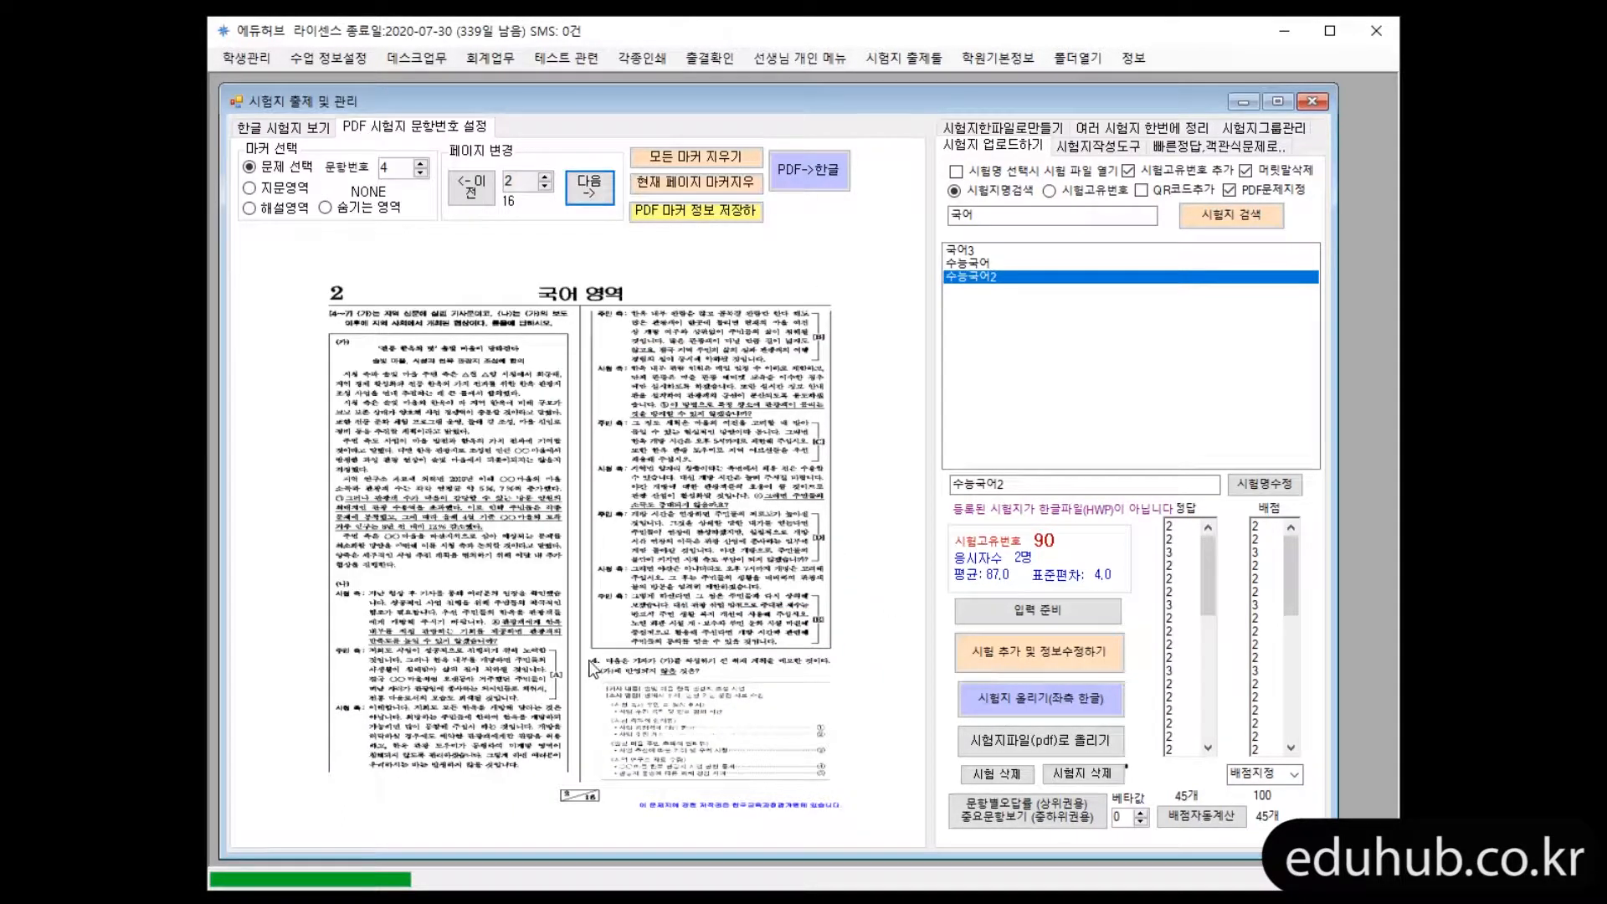
pyautogui.moveTo(589, 654); pyautogui.dragTo(838, 786)
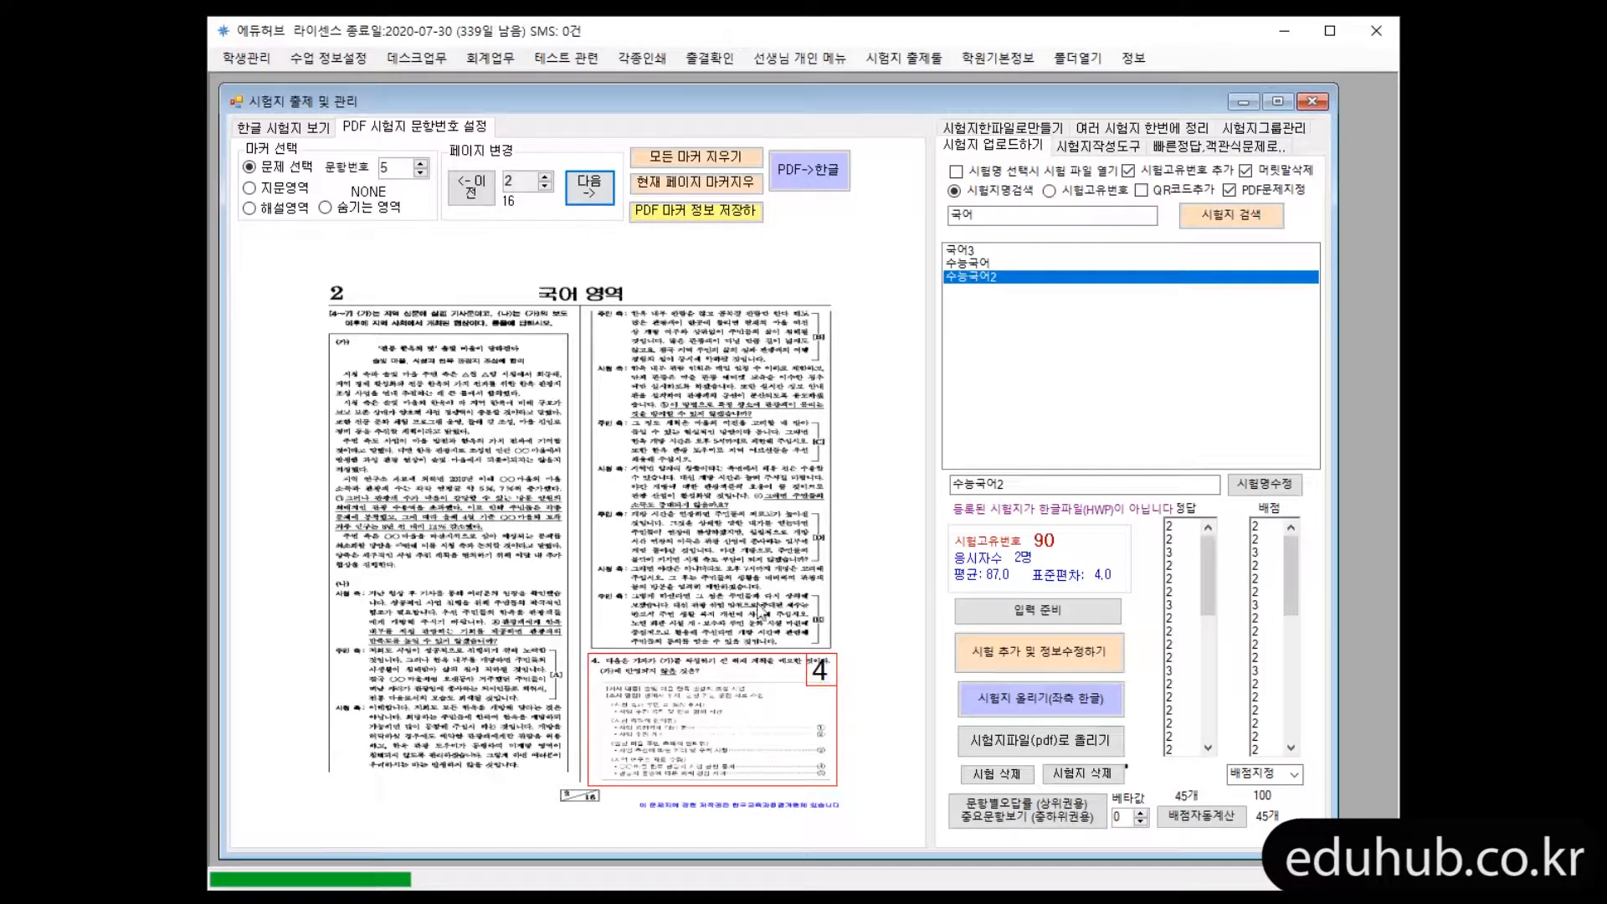
pyautogui.click(589, 189)
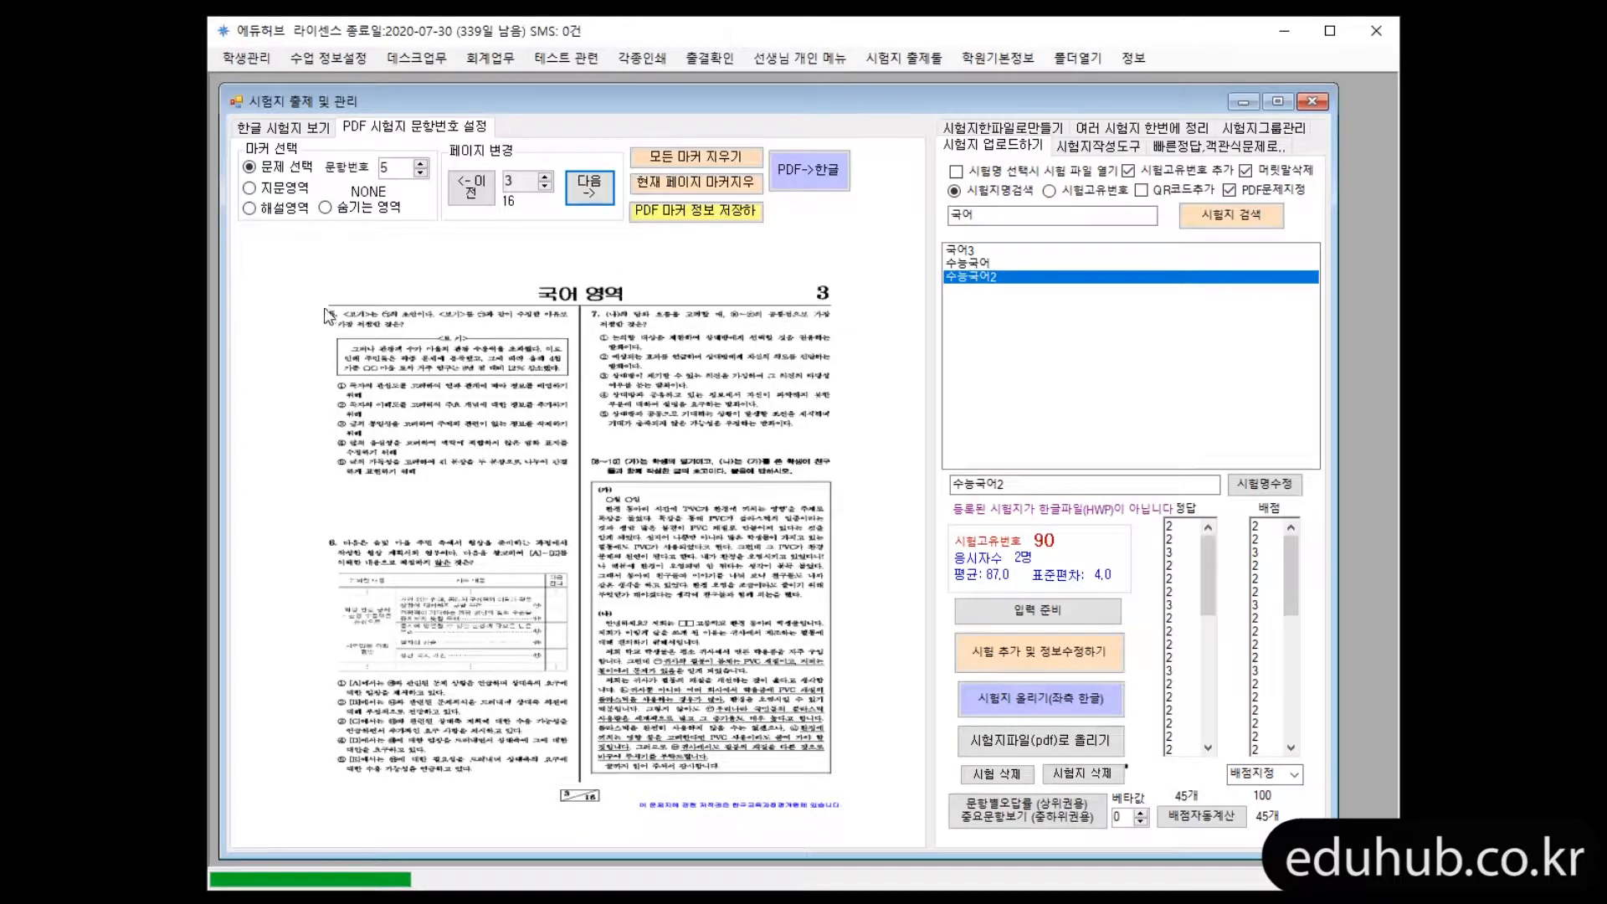
pyautogui.click(422, 173)
pyautogui.moveTo(328, 306); pyautogui.dragTo(575, 487)
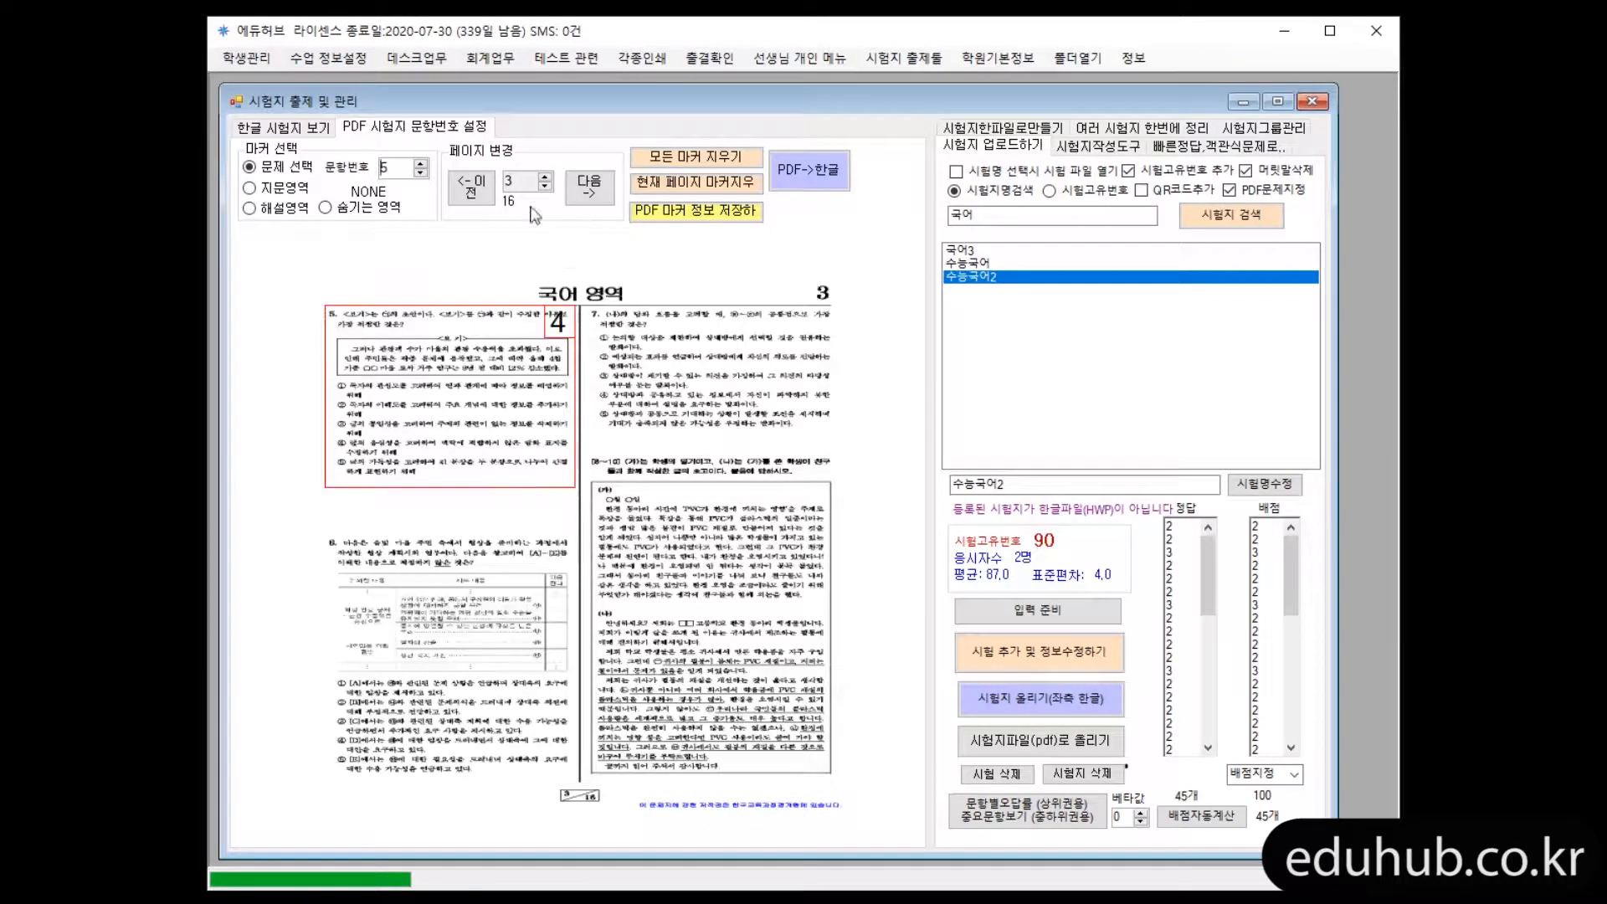
# Cover the printed numbers of questions 1, 2 and 3 on page 1 with hidden areas (숨기는 영역)
pyautogui.click(474, 188)
pyautogui.click(474, 187)
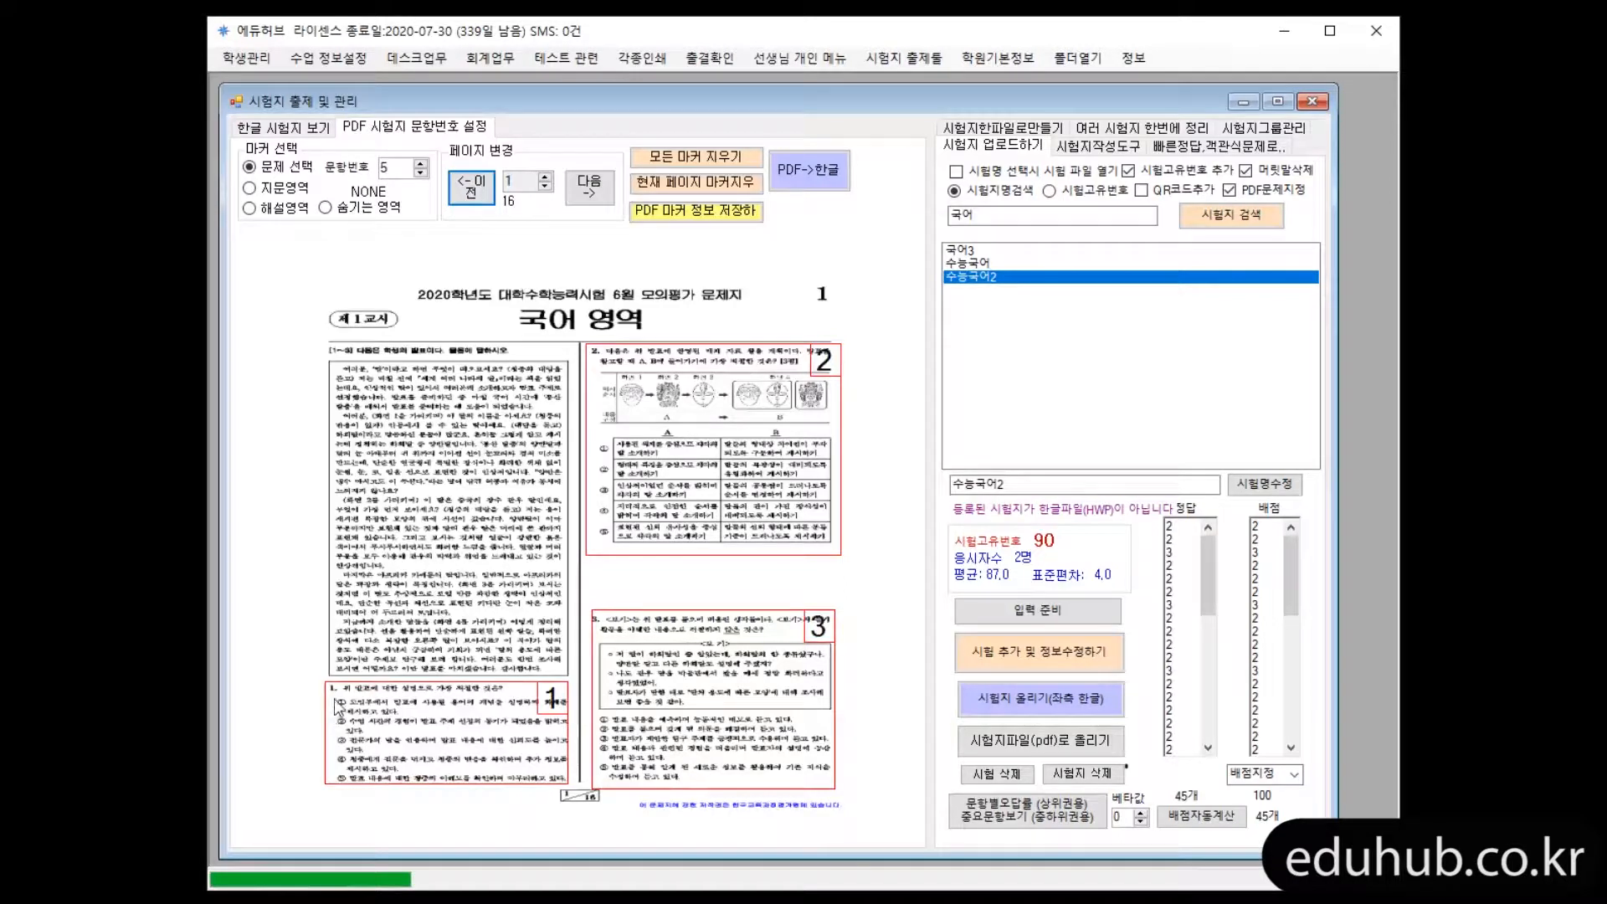
pyautogui.click(340, 216)
pyautogui.moveTo(308, 672); pyautogui.dragTo(338, 692)
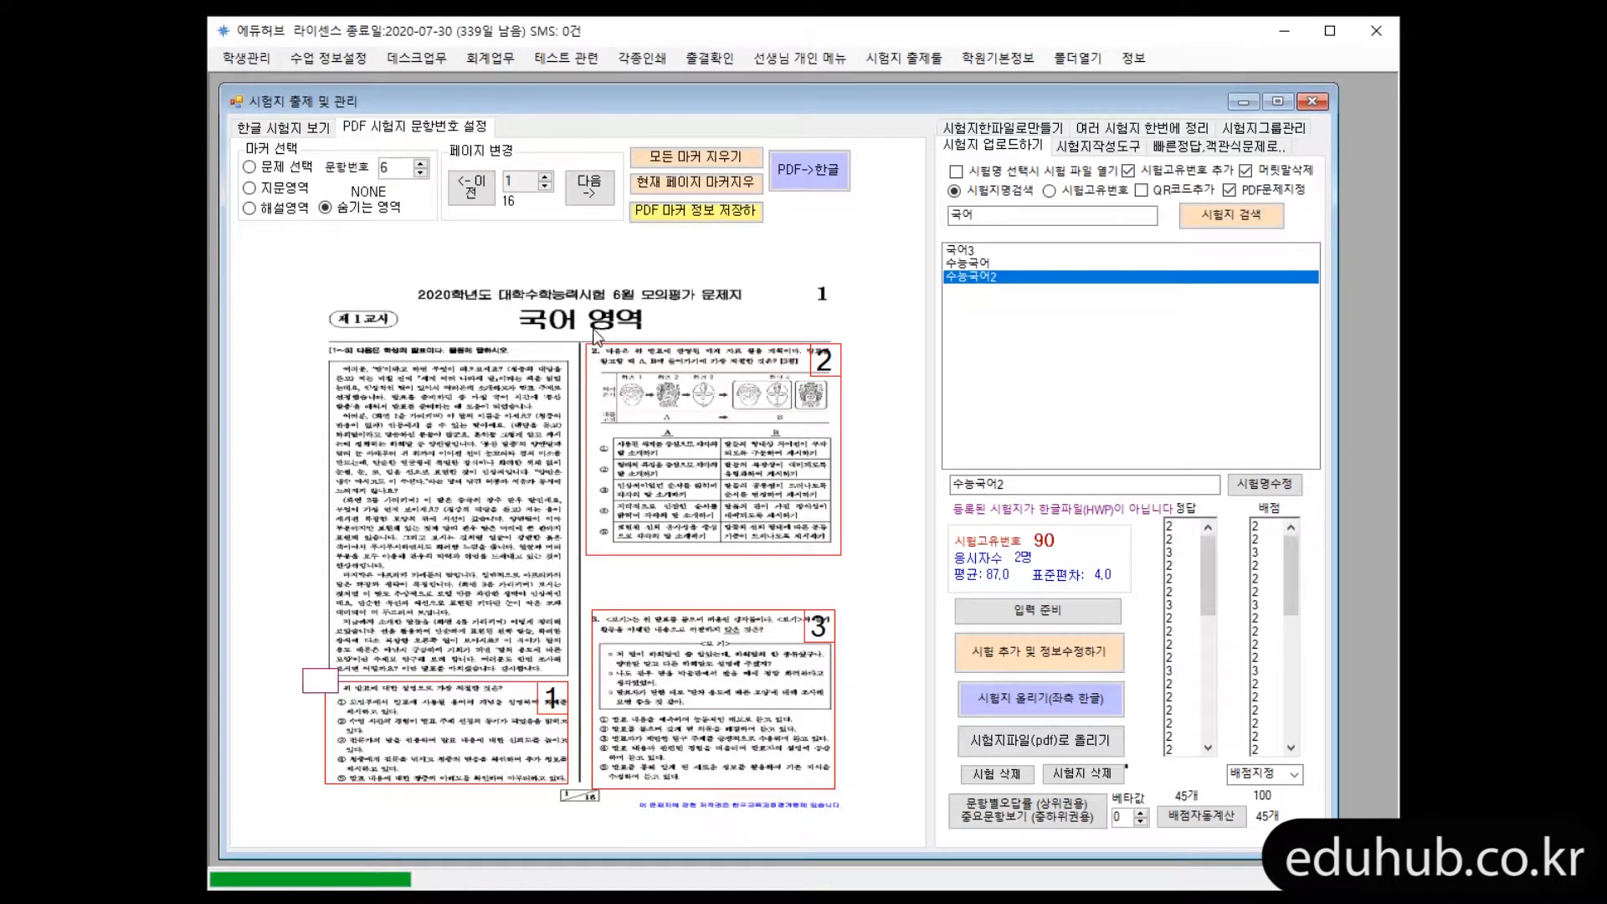
pyautogui.moveTo(587, 339); pyautogui.dragTo(604, 361)
pyautogui.moveTo(593, 617); pyautogui.dragTo(604, 629)
# Mark the page 1 passage as belonging to questions 1-3 and both passage columns on page 2 as 4-7
pyautogui.moveTo(325, 360); pyautogui.dragTo(561, 677)
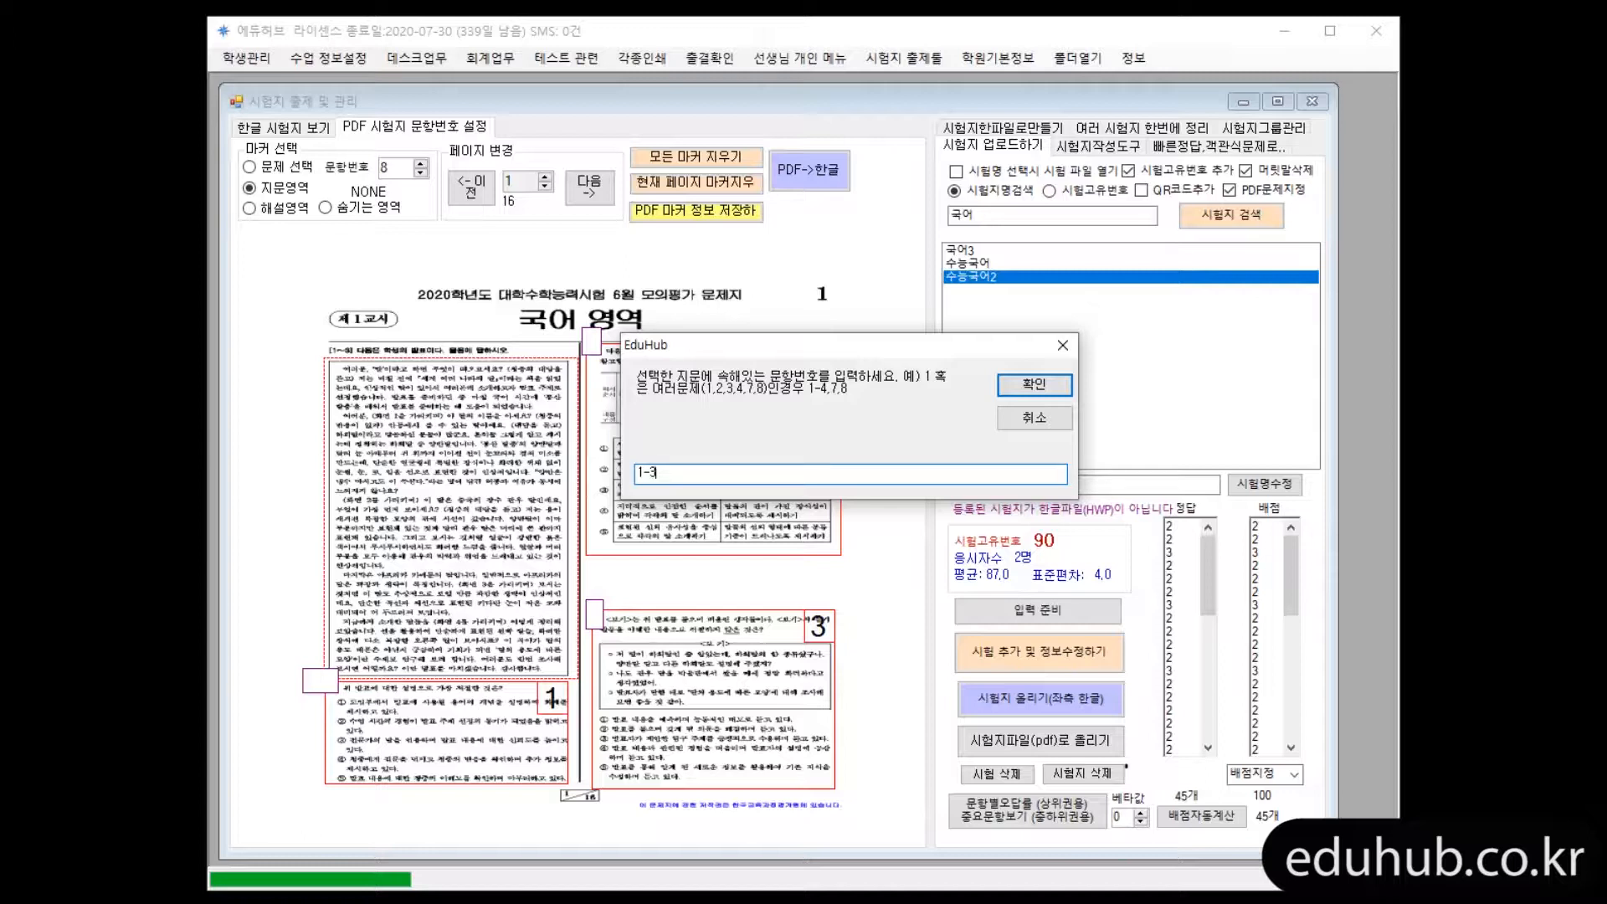
pyautogui.click(1037, 383)
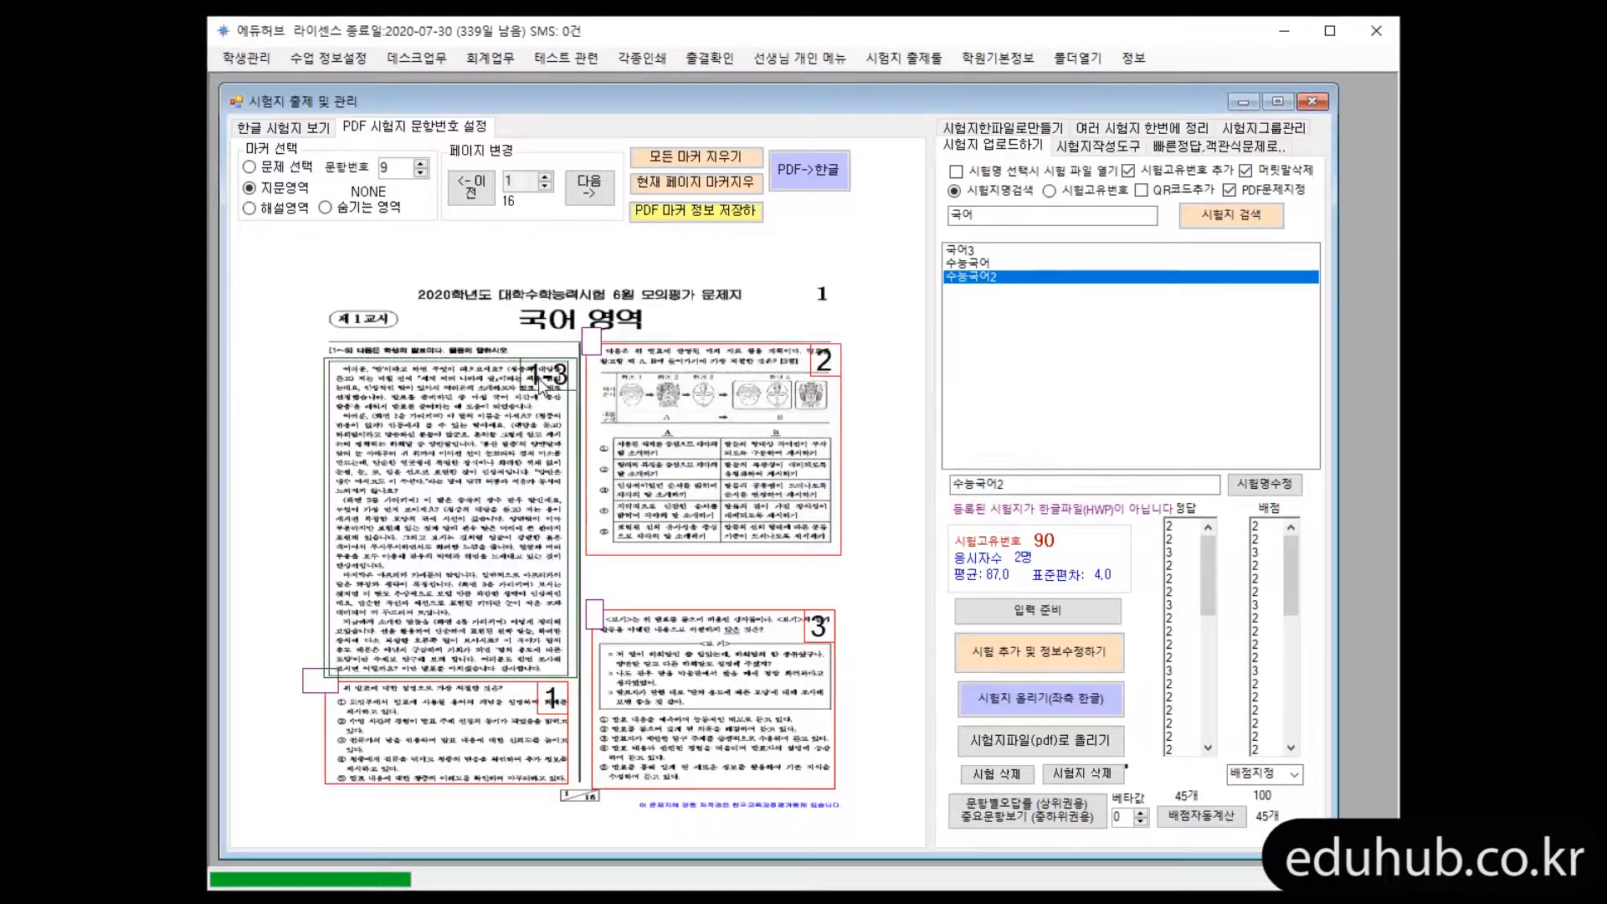
pyautogui.click(594, 195)
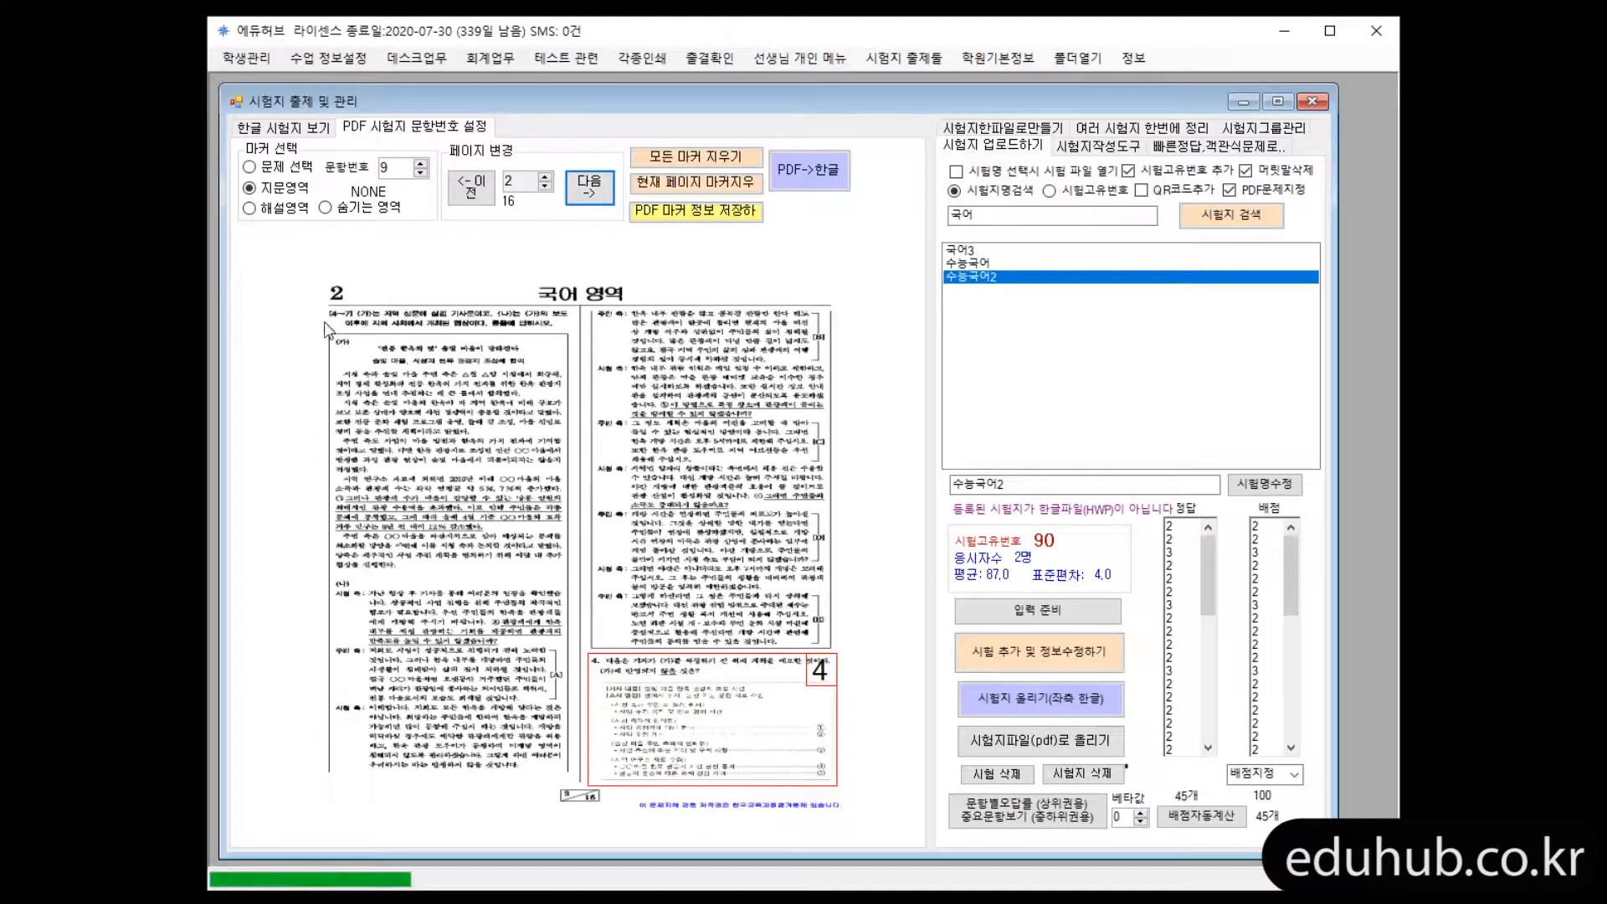
pyautogui.moveTo(323, 332); pyautogui.dragTo(574, 777)
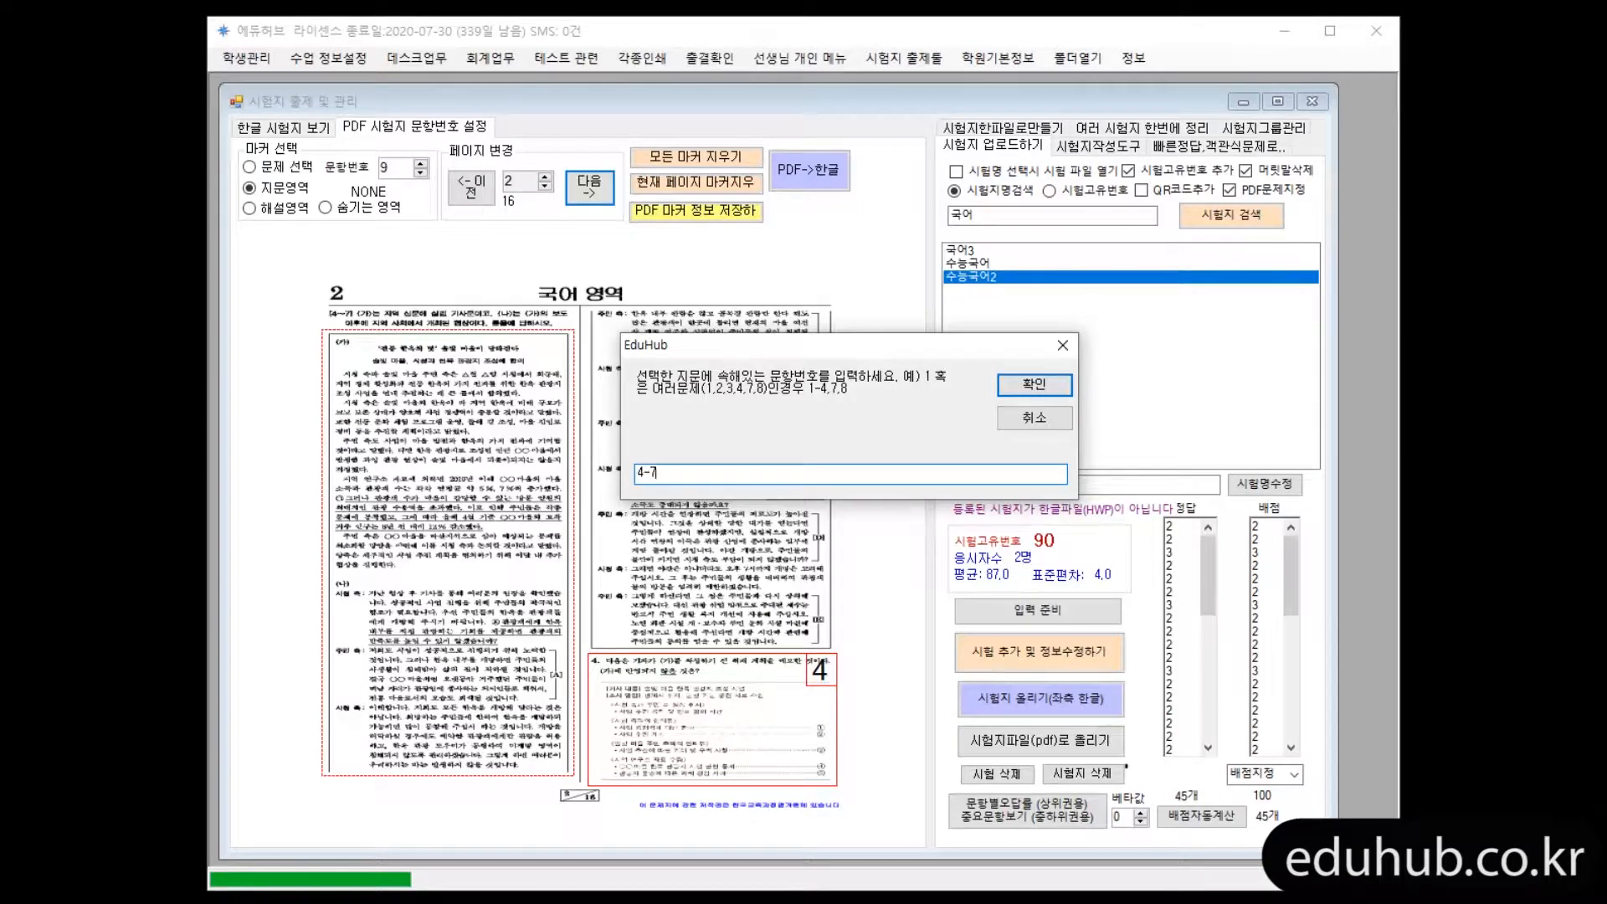
pyautogui.press('Return')
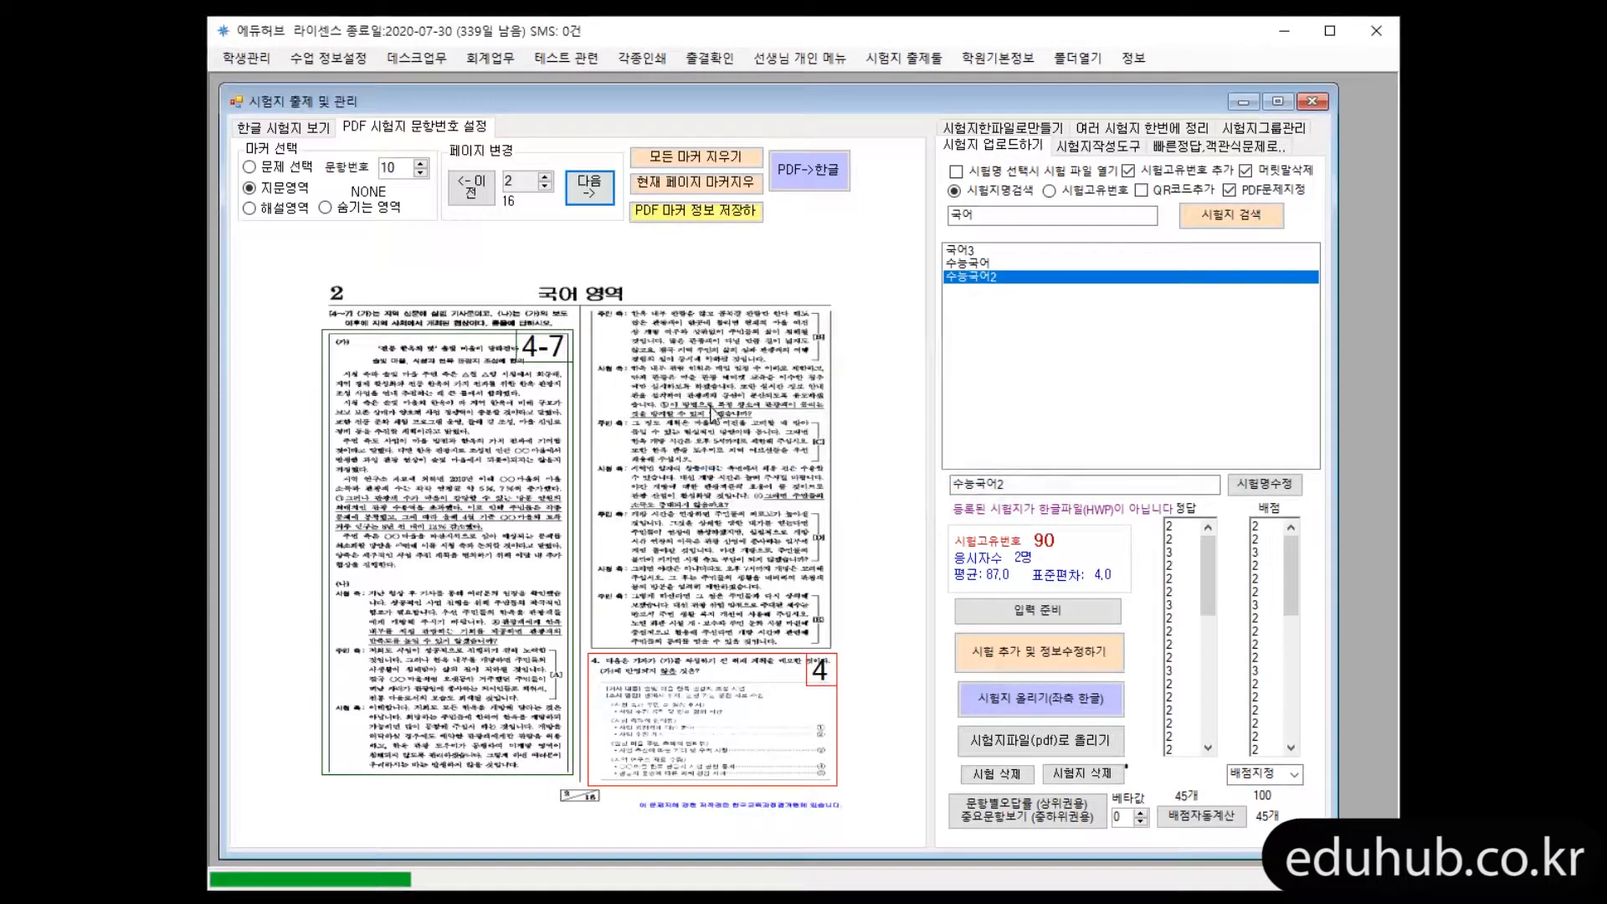
pyautogui.moveTo(586, 308)
pyautogui.mouseDown()
pyautogui.moveTo(810, 544)
pyautogui.moveTo(837, 650)
pyautogui.mouseUp()
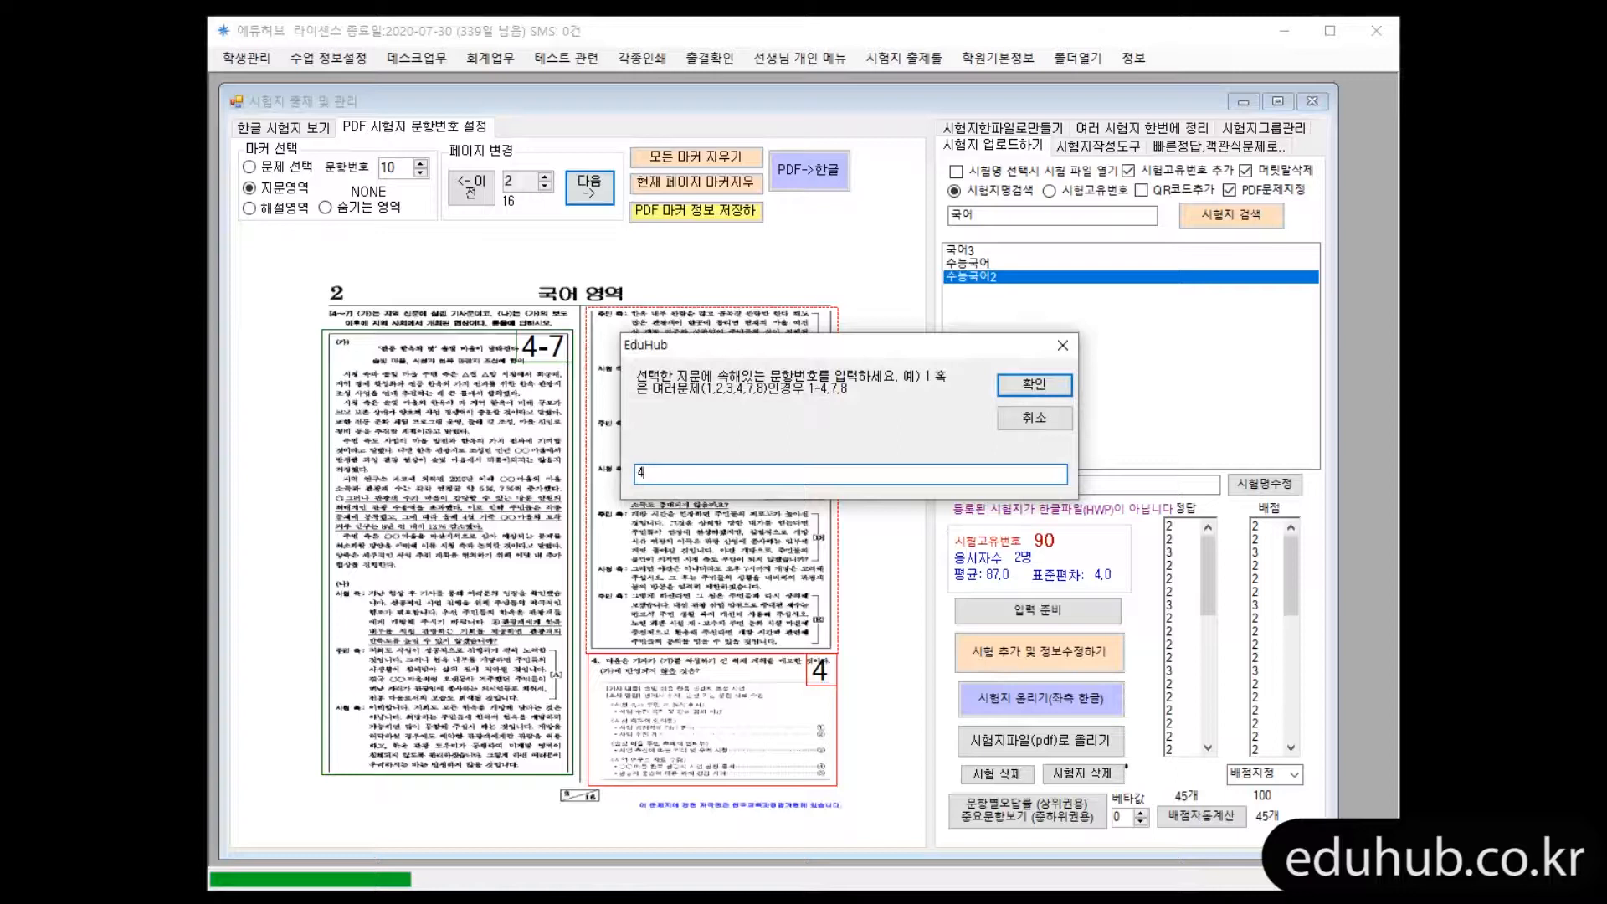
pyautogui.write('4-7')
pyautogui.press('Return')
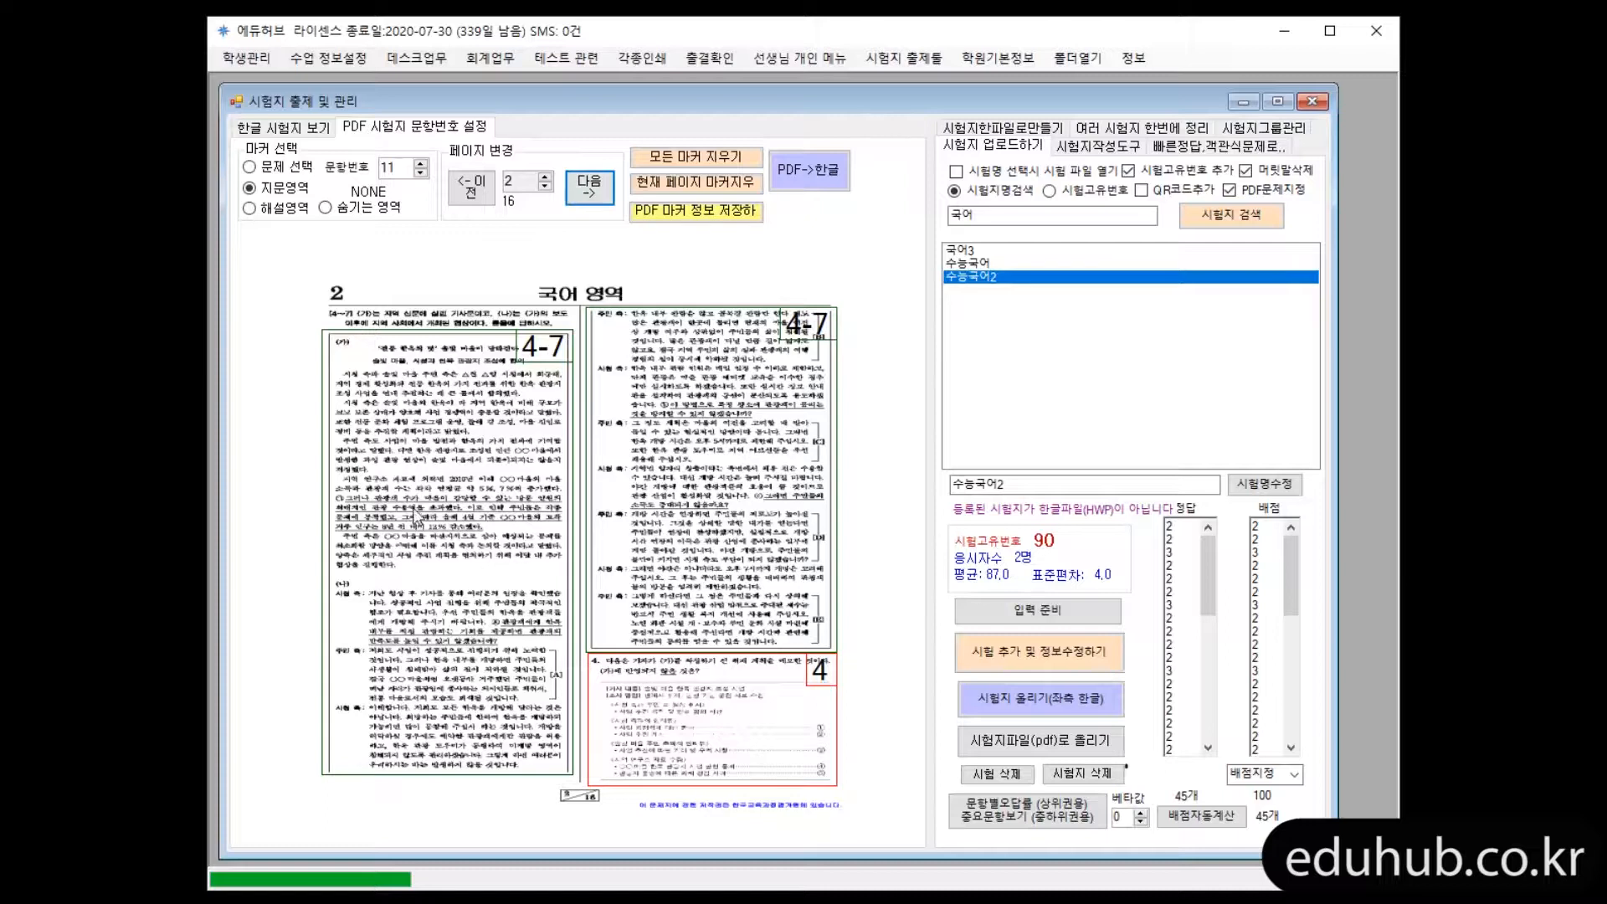
# Review the markers on pages 1 to 4 of 수능국어2
pyautogui.click(604, 201)
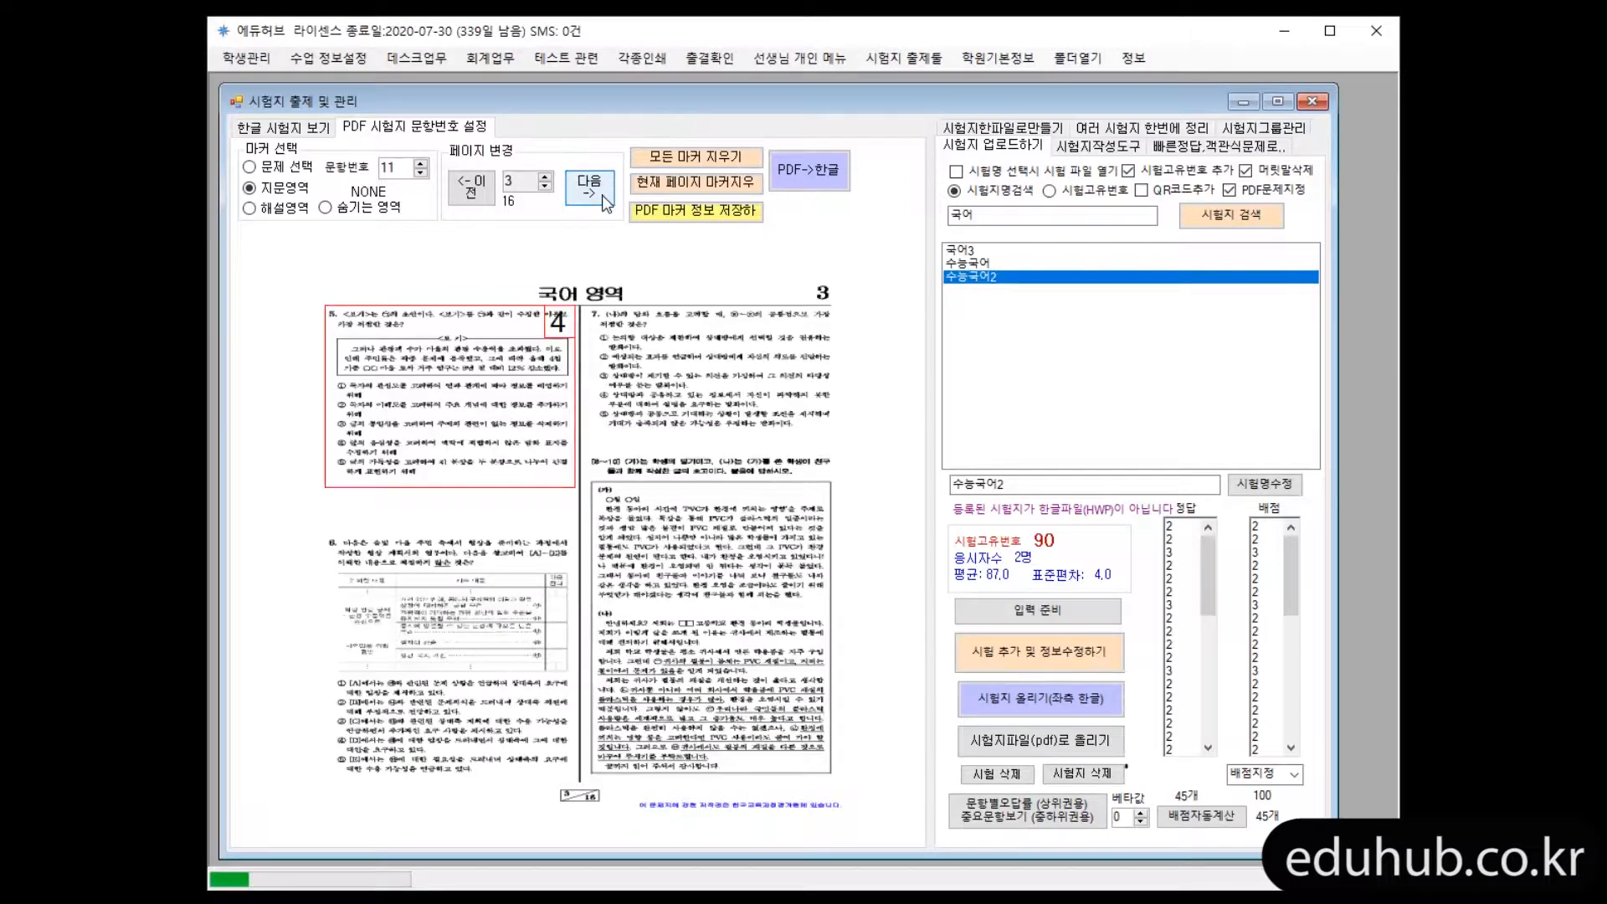
pyautogui.click(604, 202)
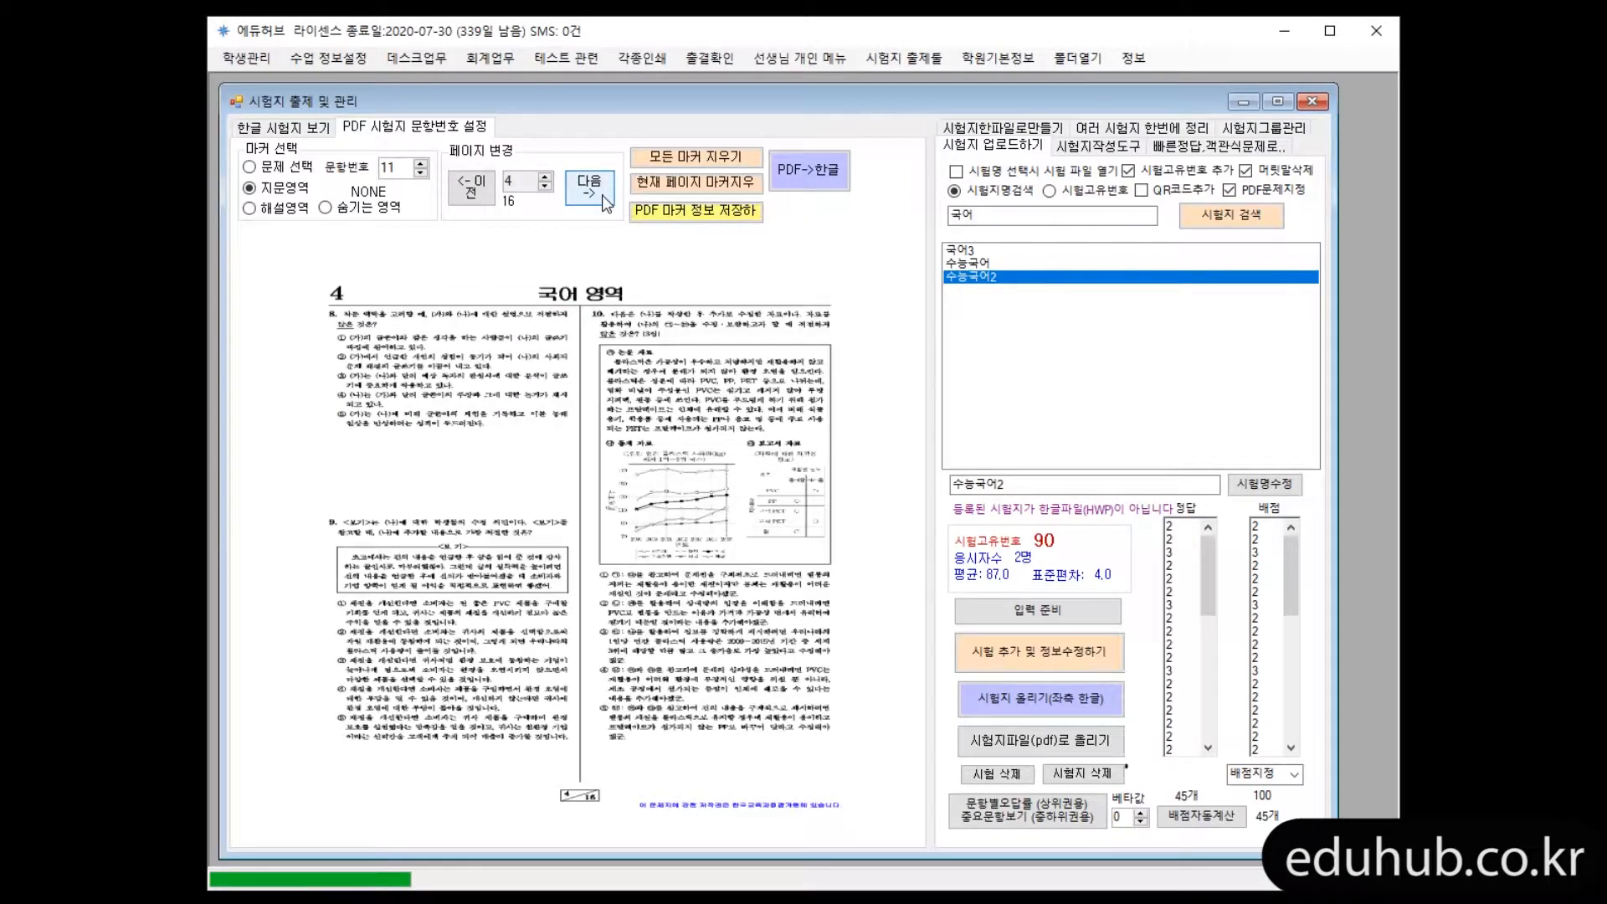
pyautogui.click(457, 191)
pyautogui.click(457, 191)
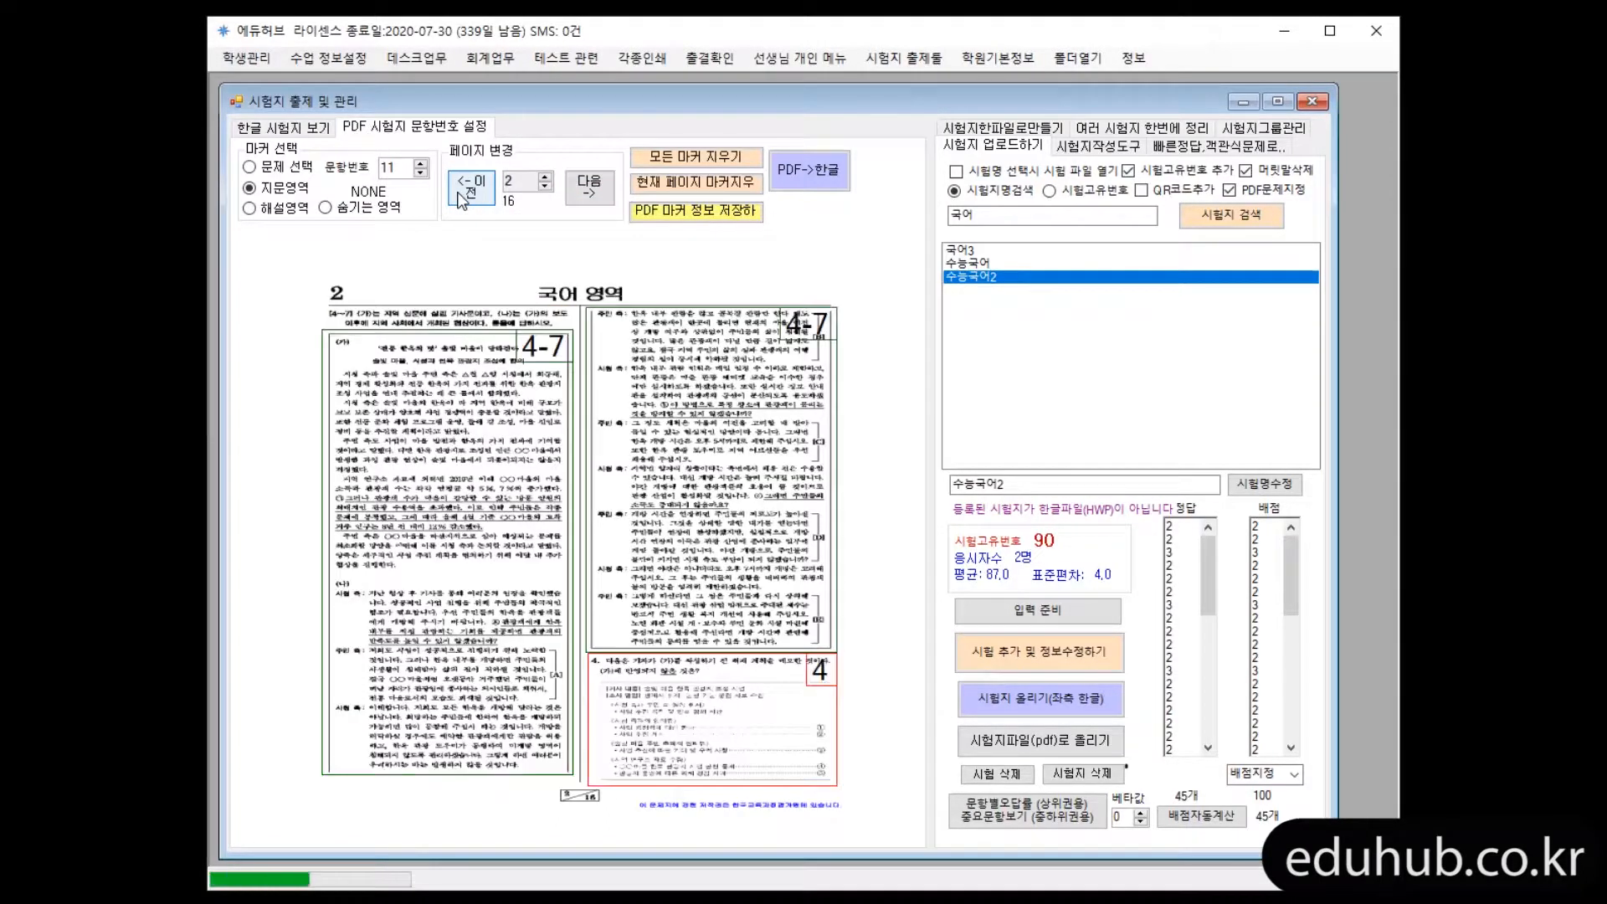
pyautogui.click(460, 201)
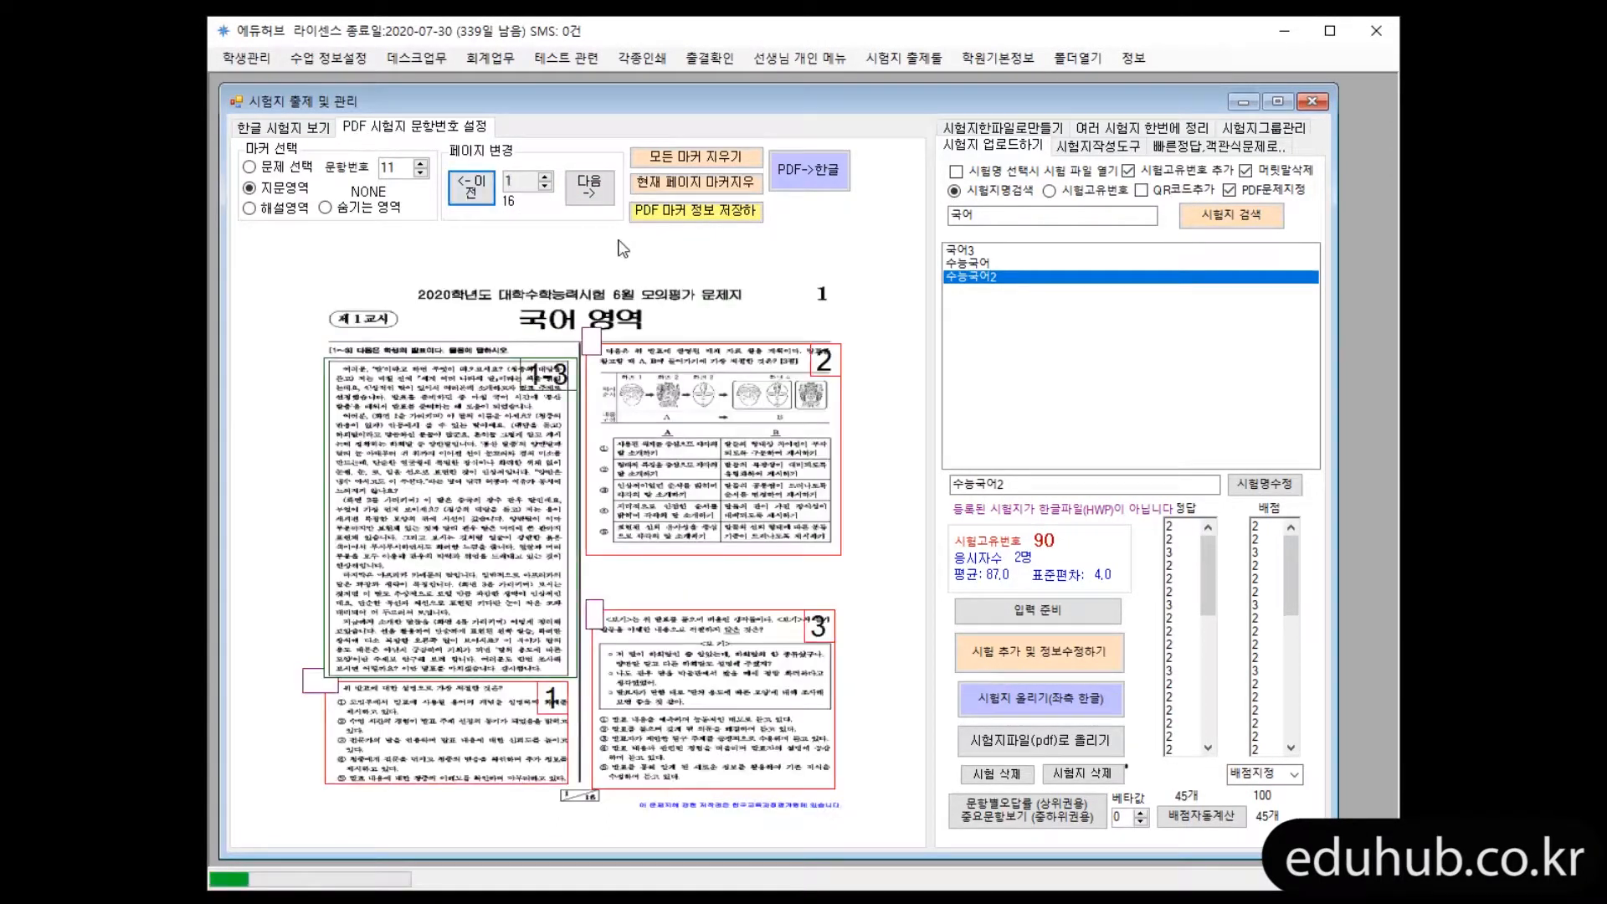
# Load the already marked exam 수능국어 and check its question, passage and hidden-area markers on pages 2 and 3
pyautogui.click(994, 264)
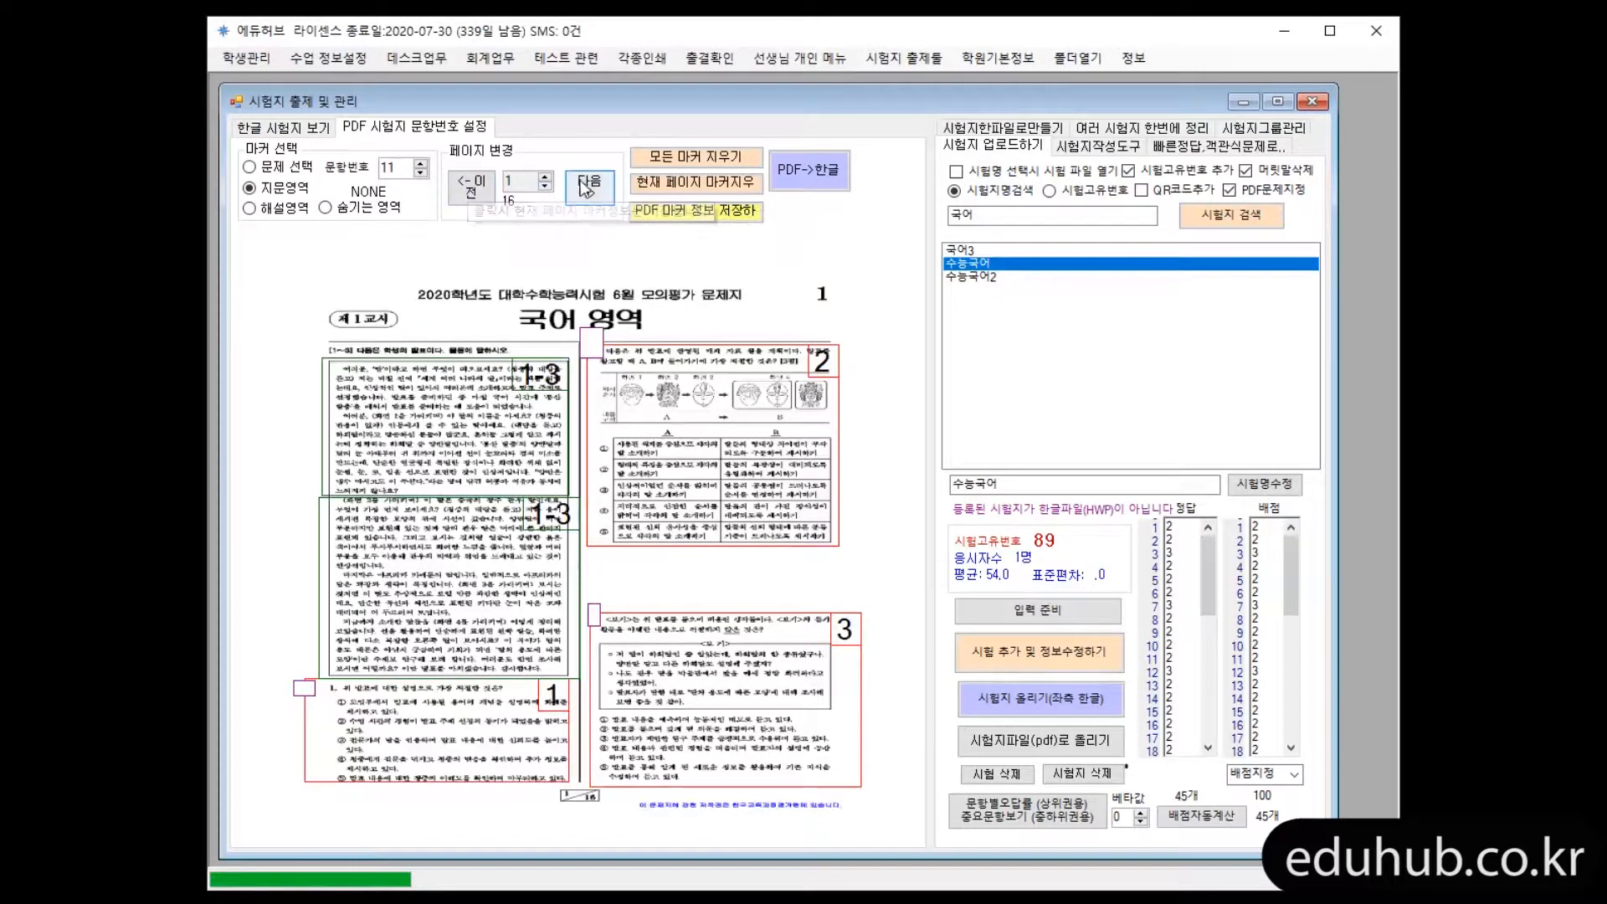
pyautogui.click(589, 188)
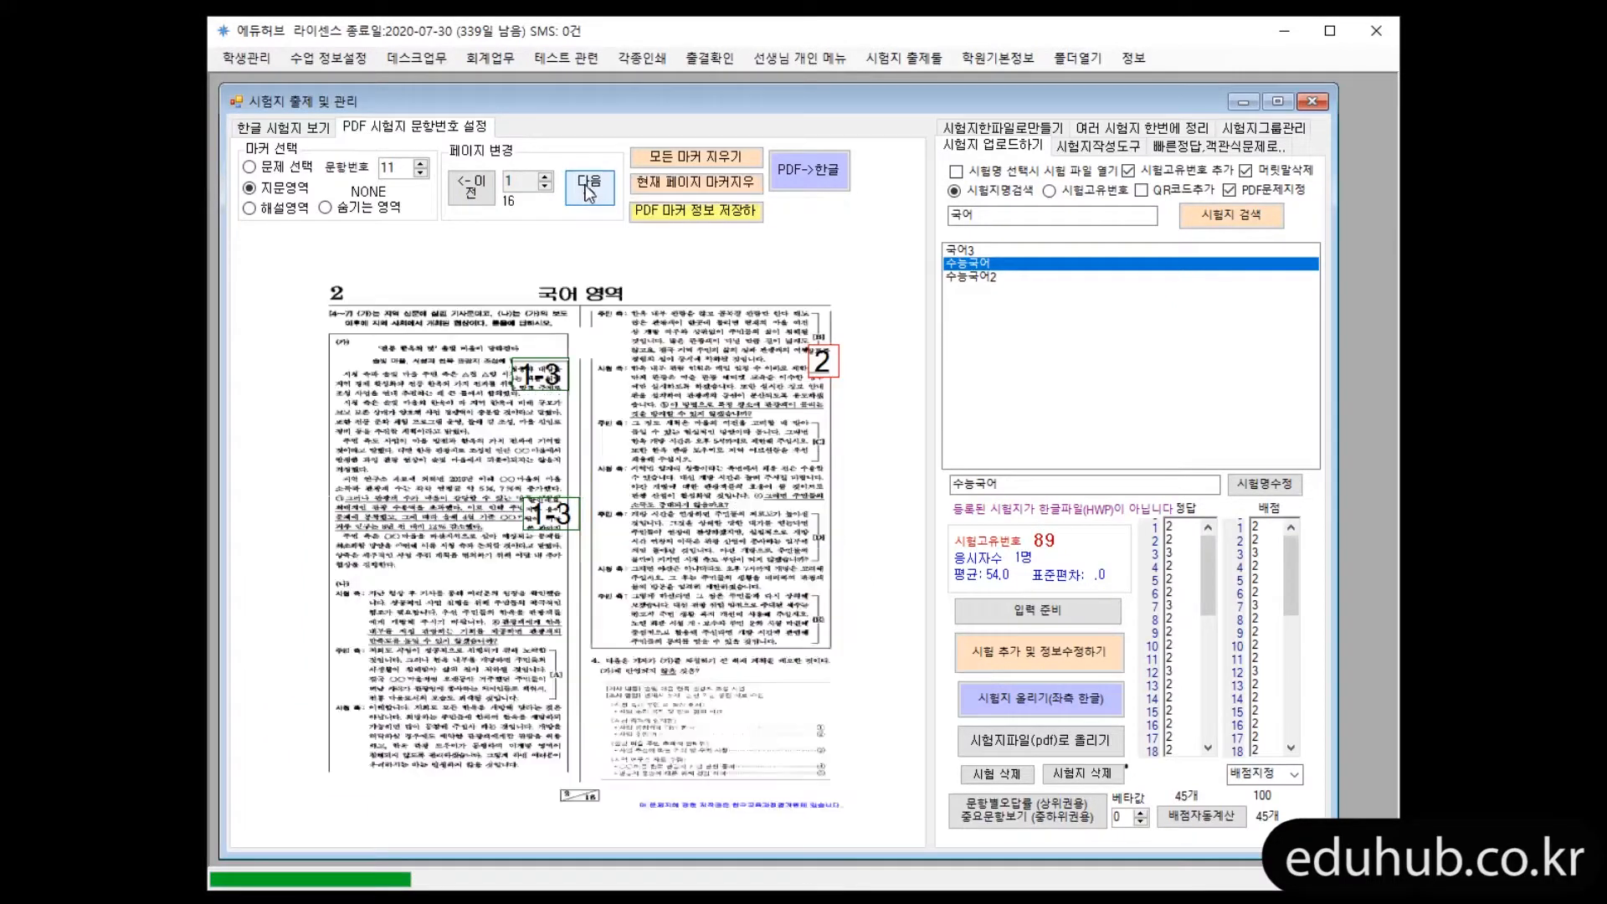
pyautogui.click(589, 187)
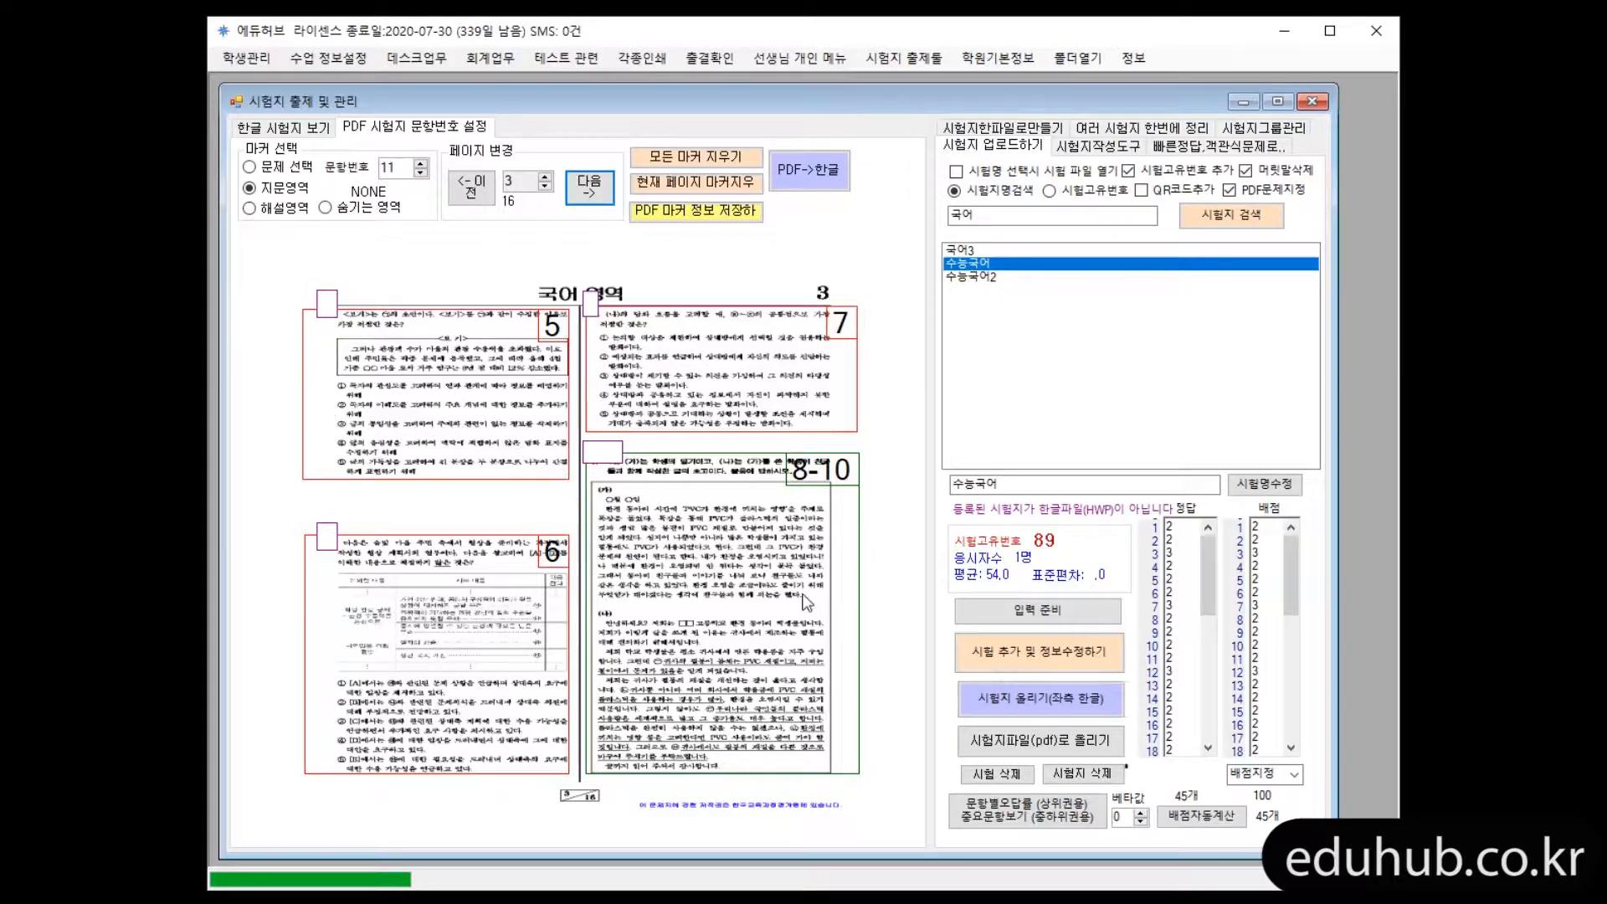
pyautogui.click(474, 186)
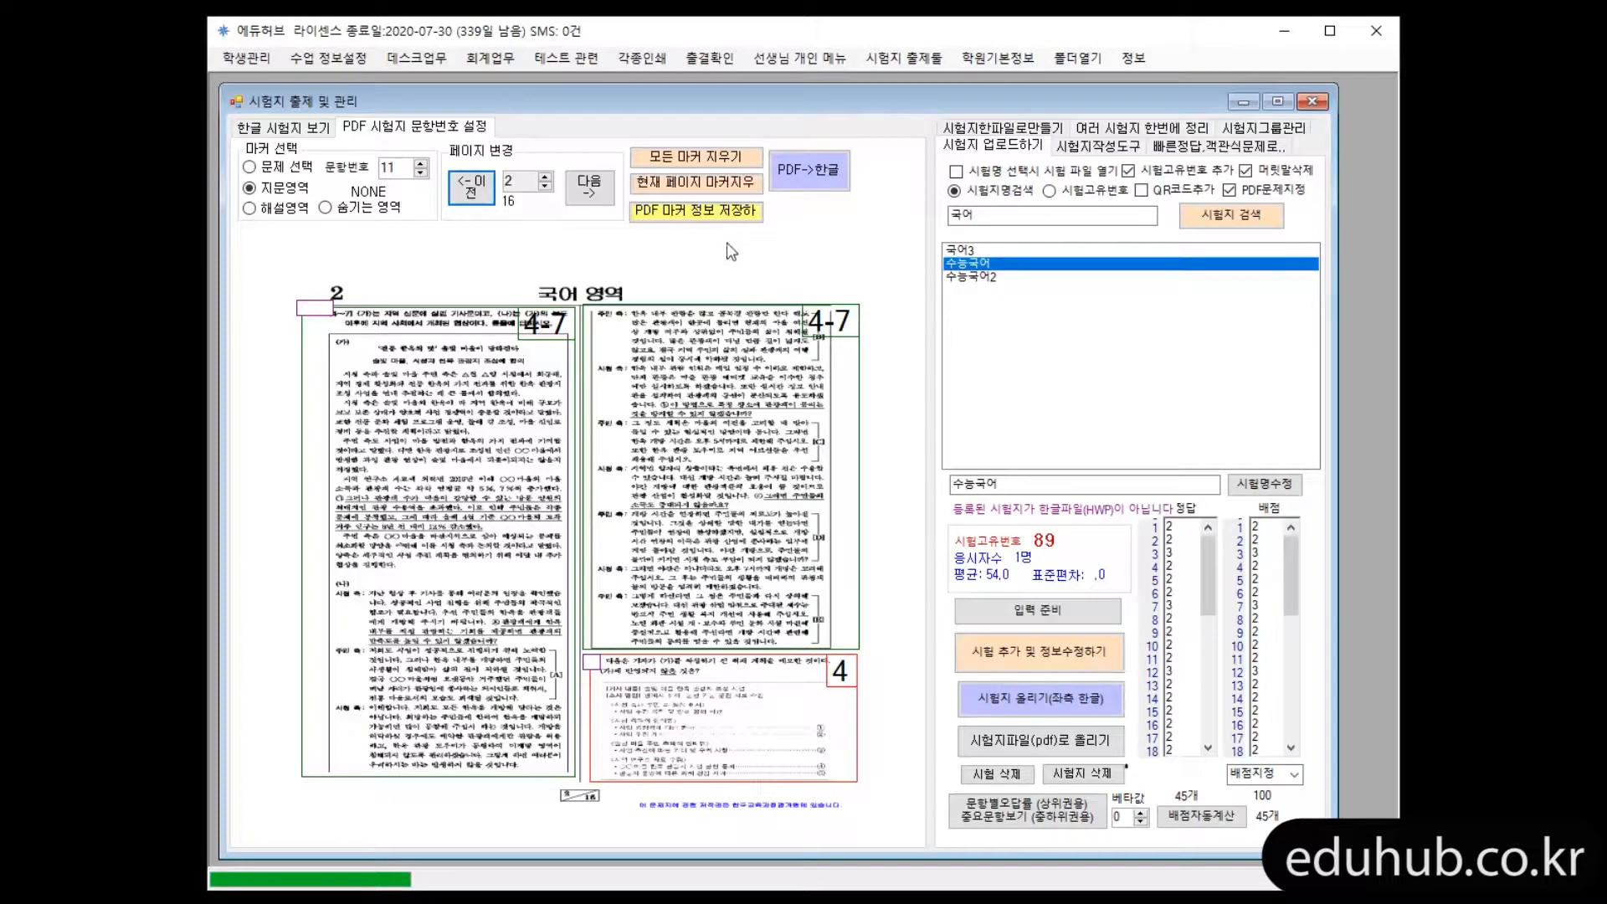
# Convert the marked 수능국어 PDF into a Hangul document and display the result
pyautogui.click(305, 129)
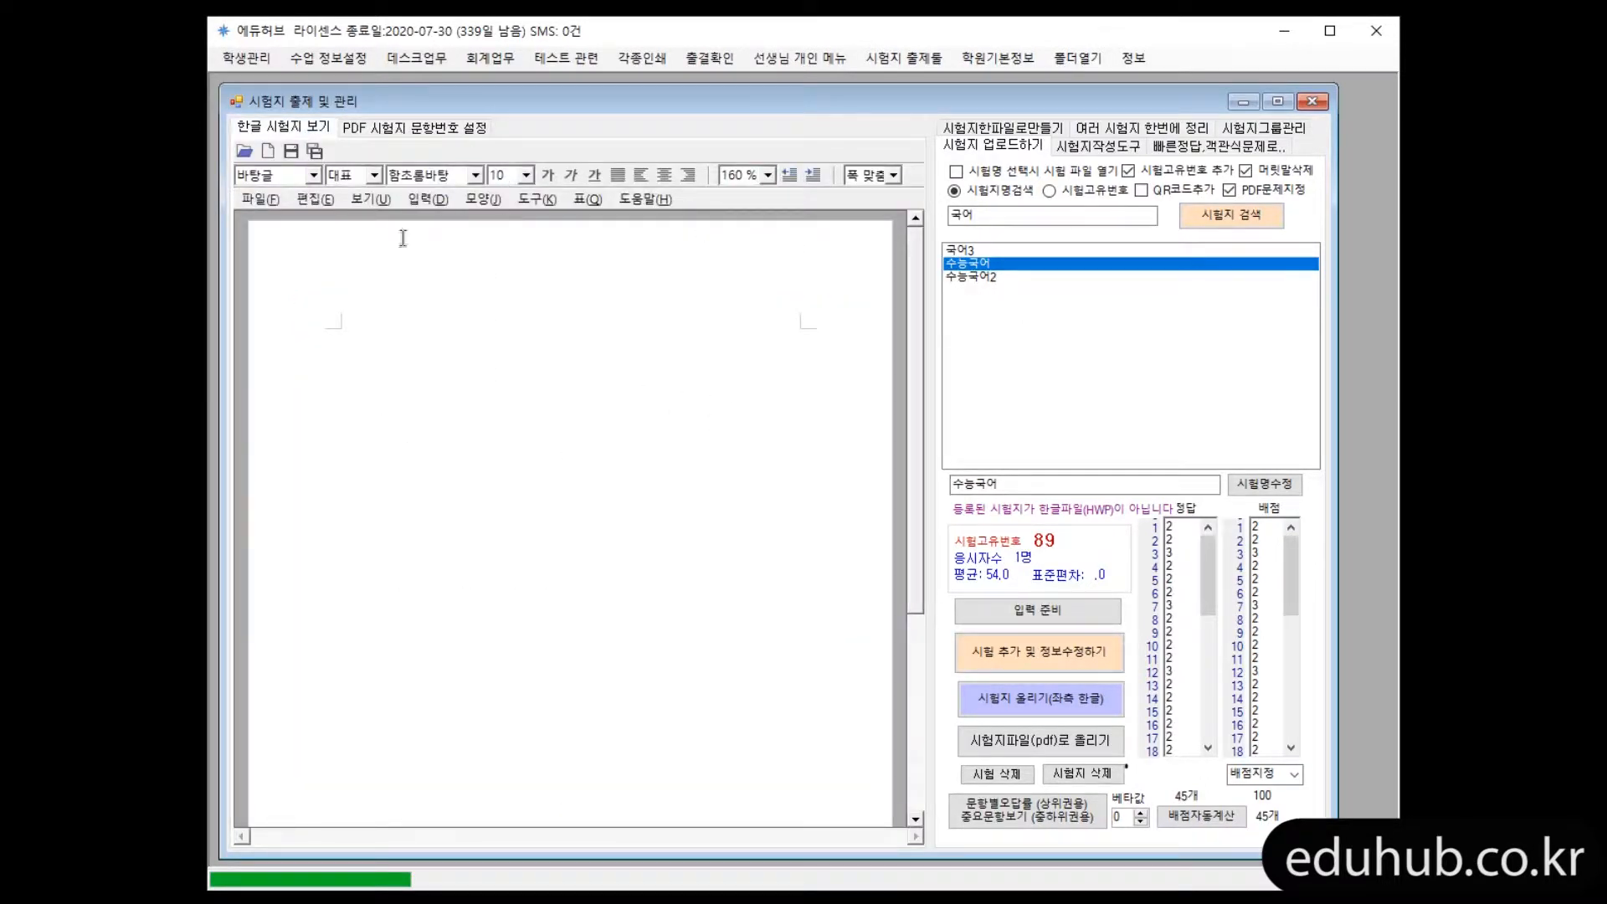
pyautogui.click(431, 128)
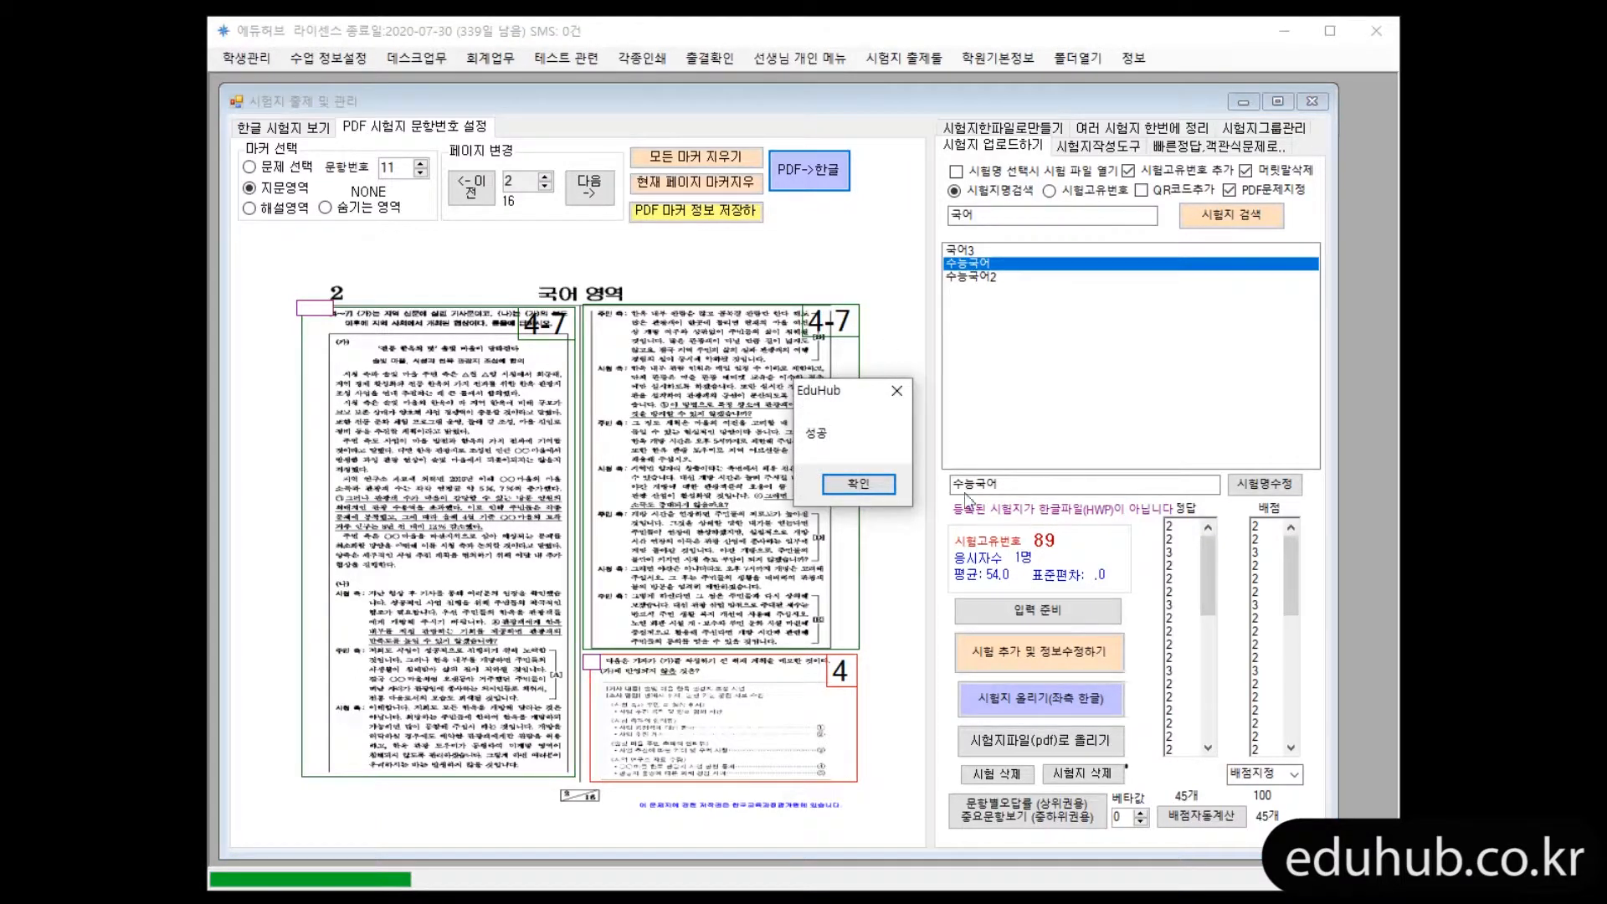
pyautogui.click(858, 484)
pyautogui.click(279, 130)
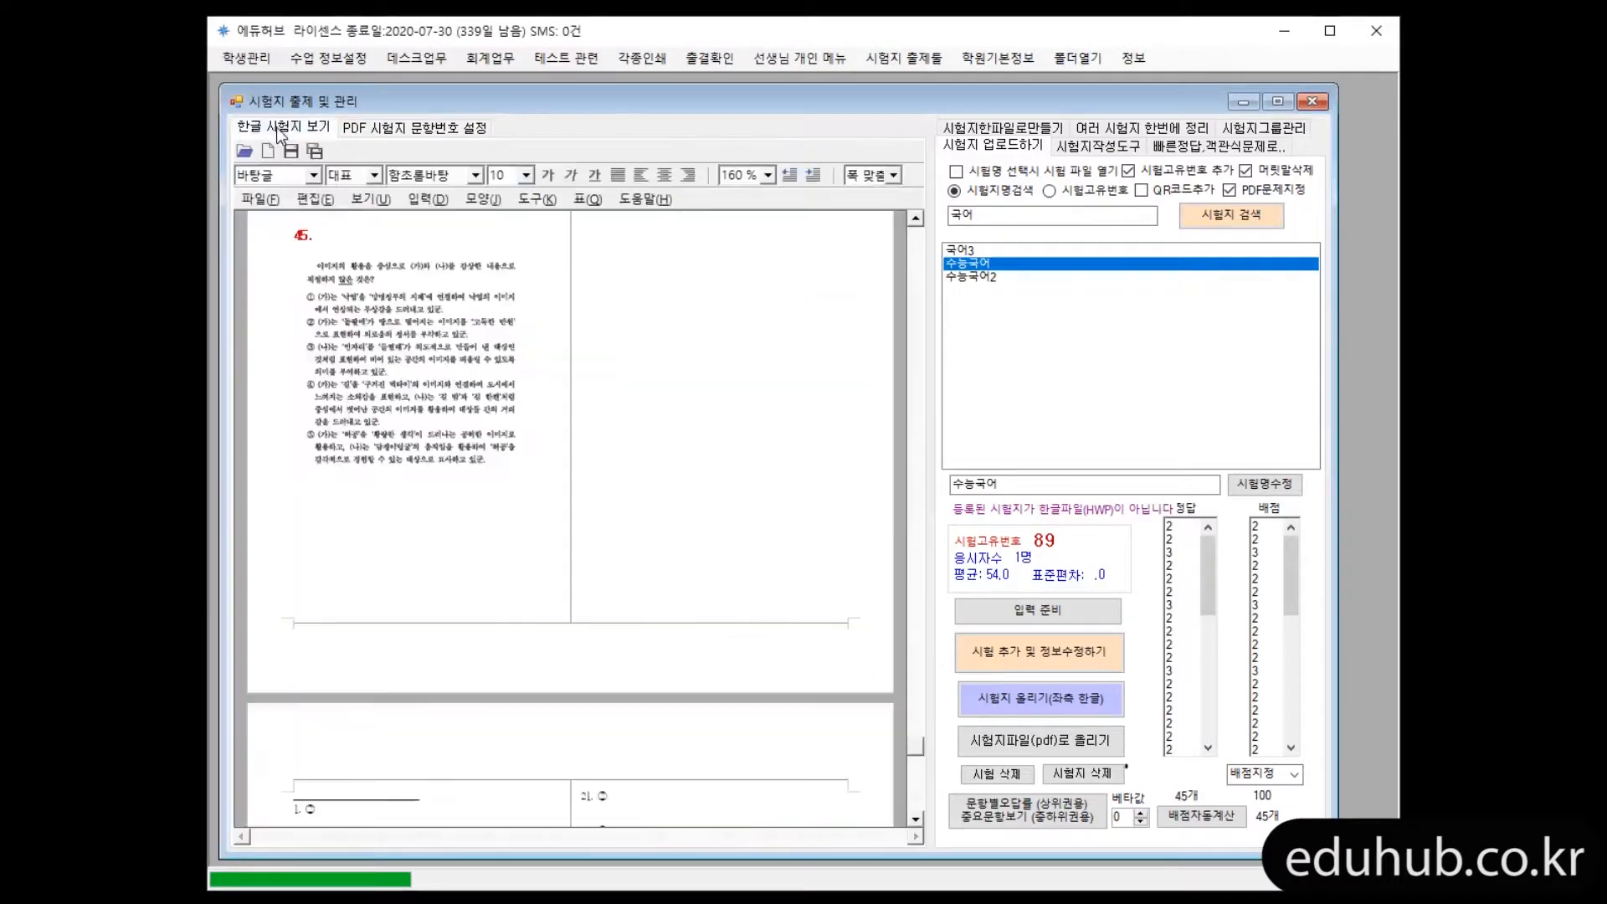
# Examine the converted Hangul document's question numbers, the answer endnotes linked to them, and the passages with their question ranges
pyautogui.moveTo(920, 746); pyautogui.dragTo(916, 231)
pyautogui.click(769, 328)
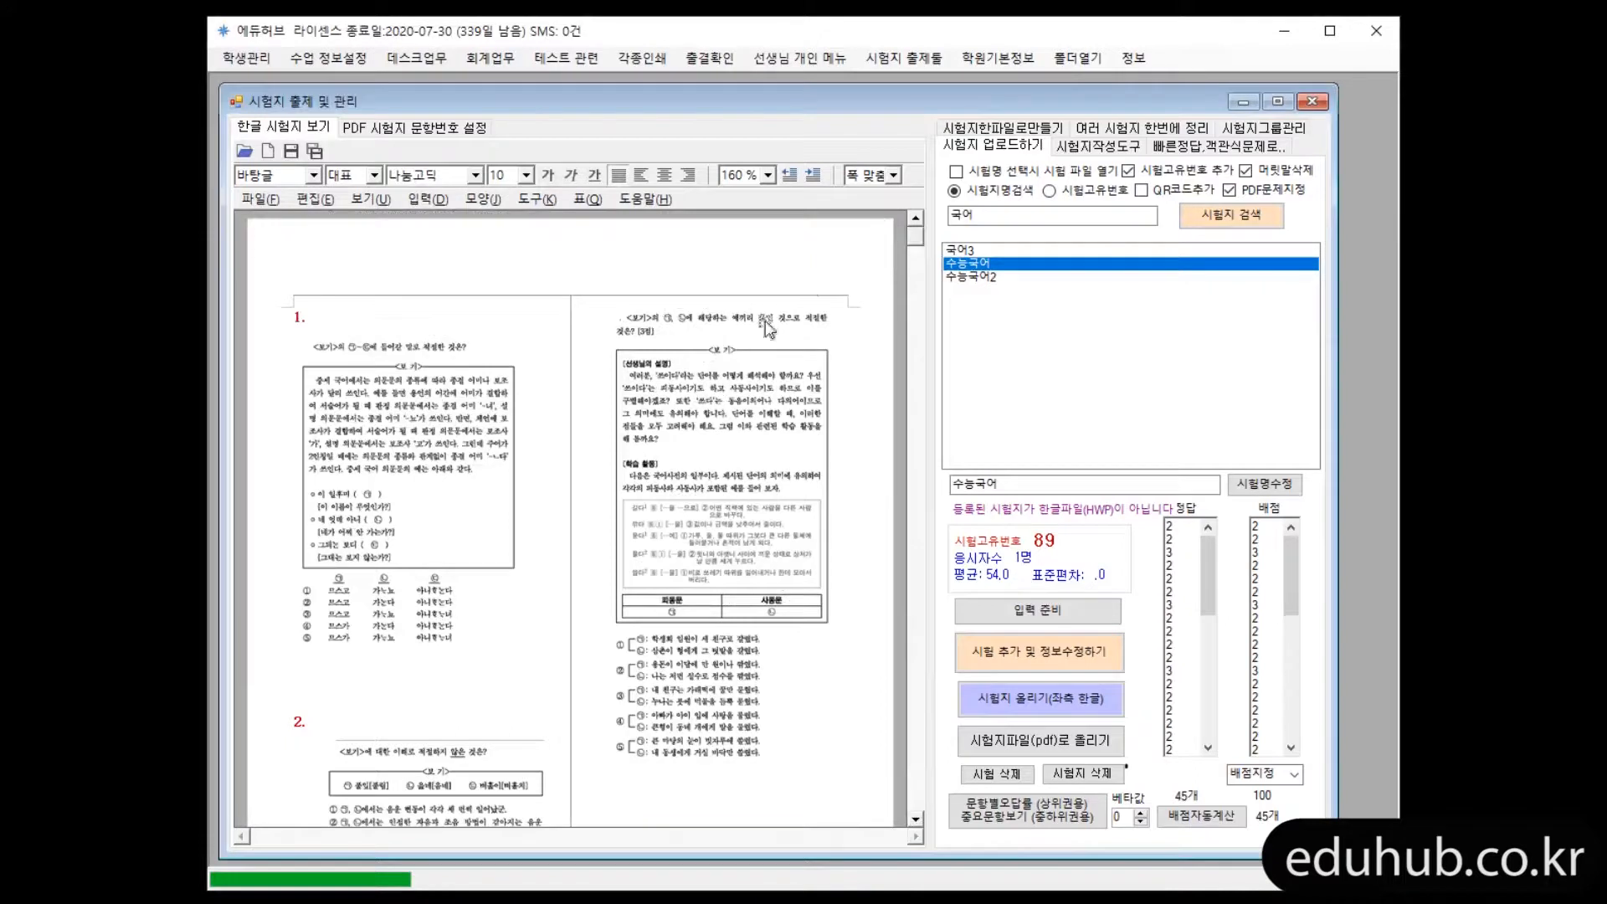
pyautogui.click(298, 327)
pyautogui.doubleClick(298, 328)
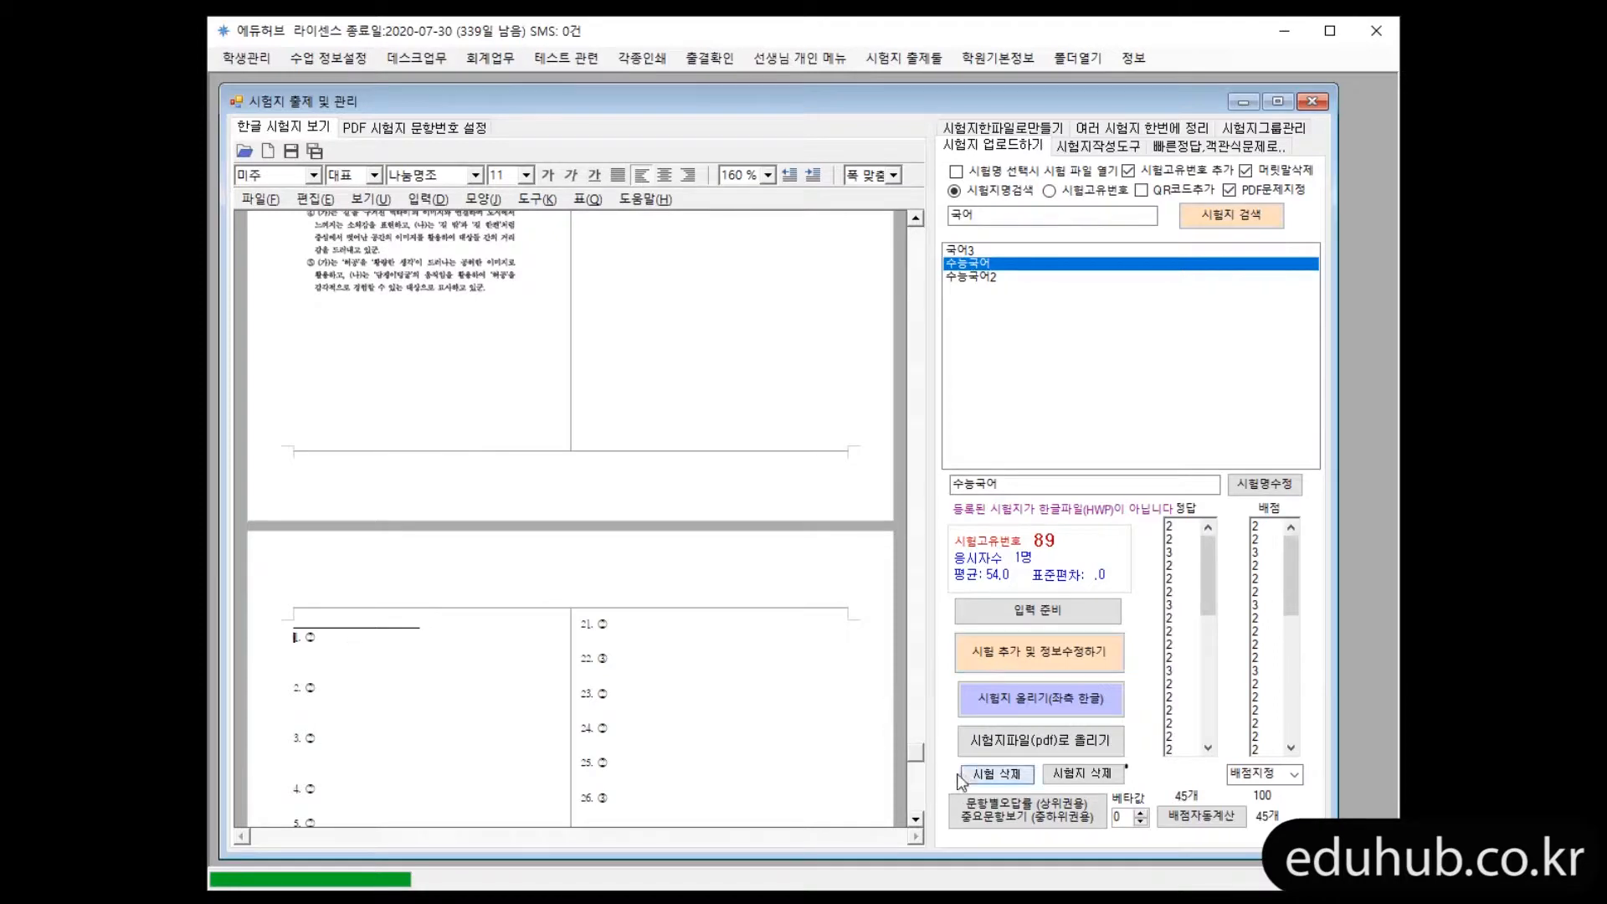
pyautogui.moveTo(917, 754); pyautogui.dragTo(916, 242)
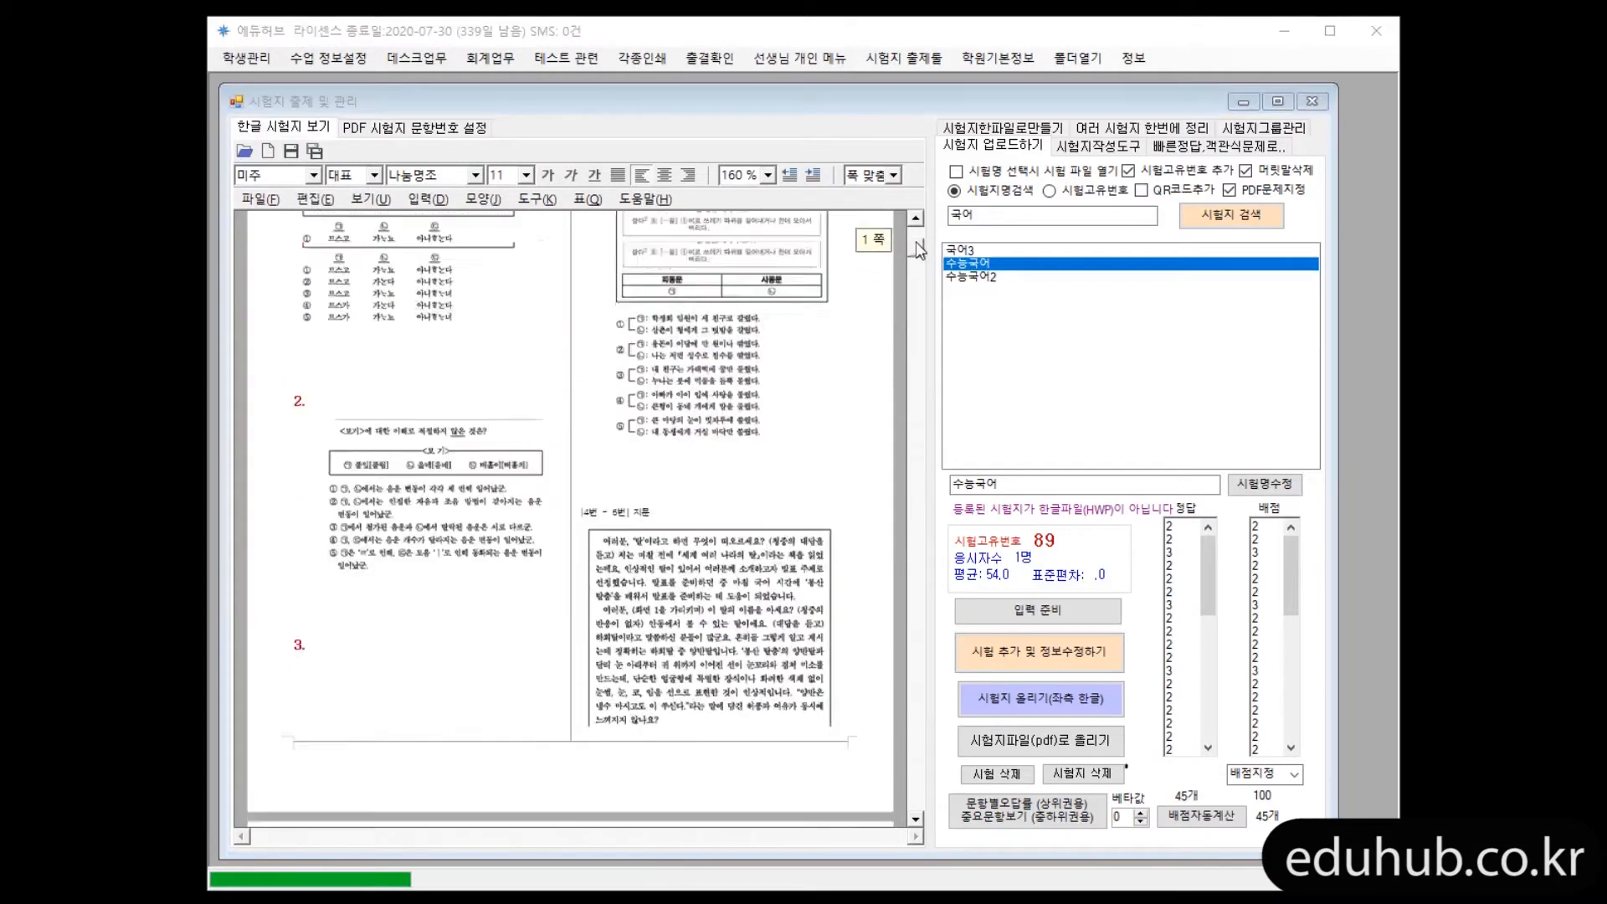
pyautogui.scroll(-3, 690, 372)
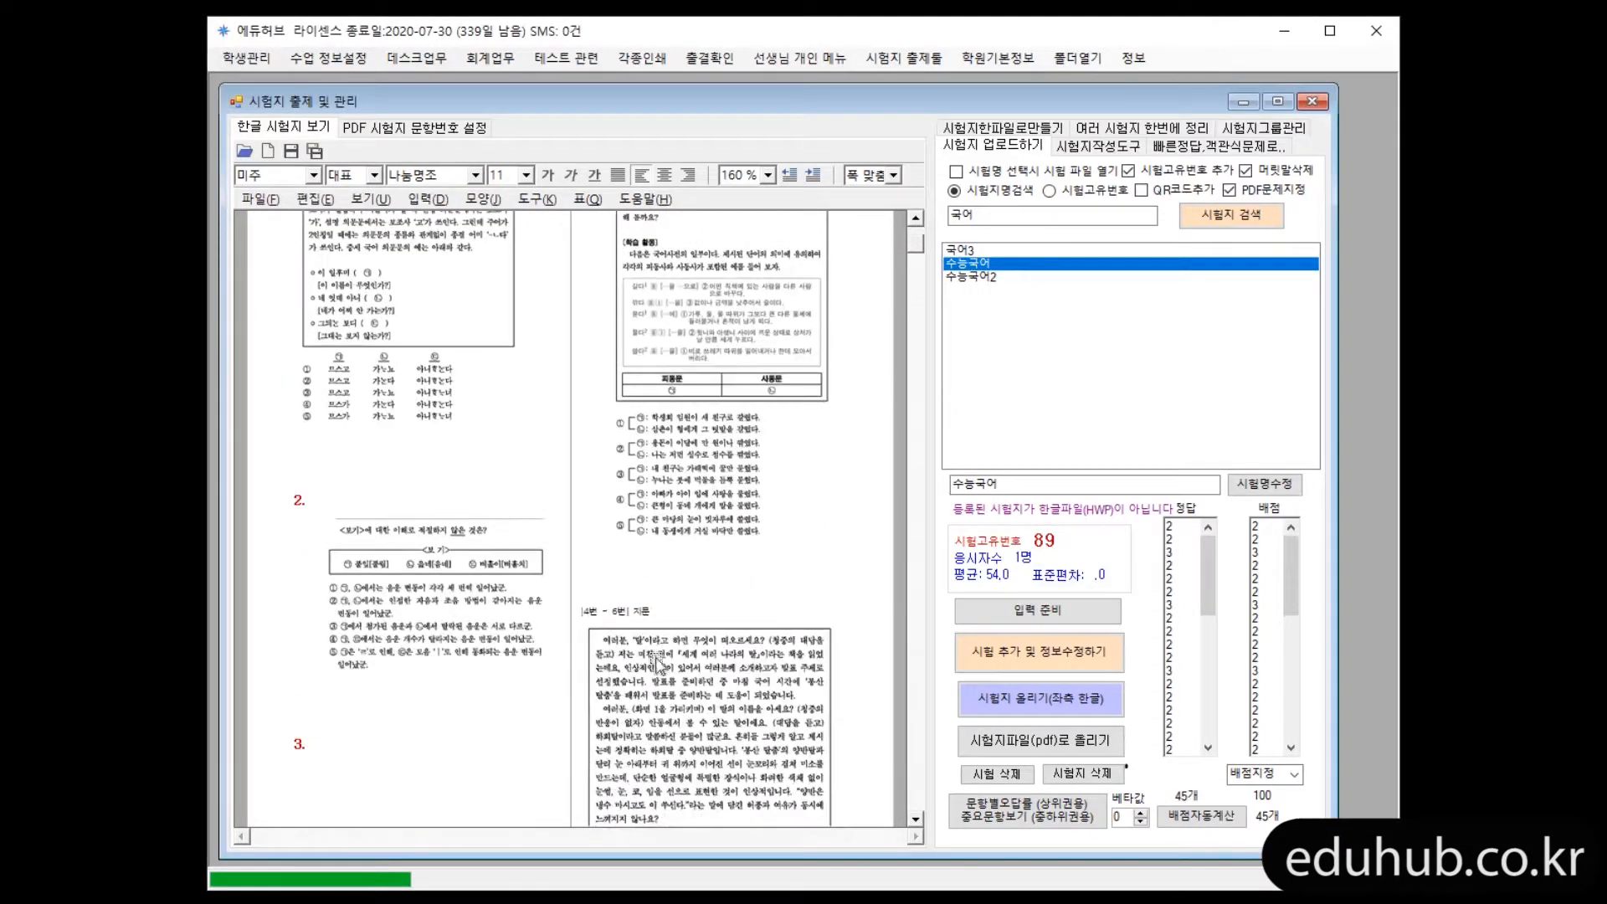
pyautogui.click(919, 388)
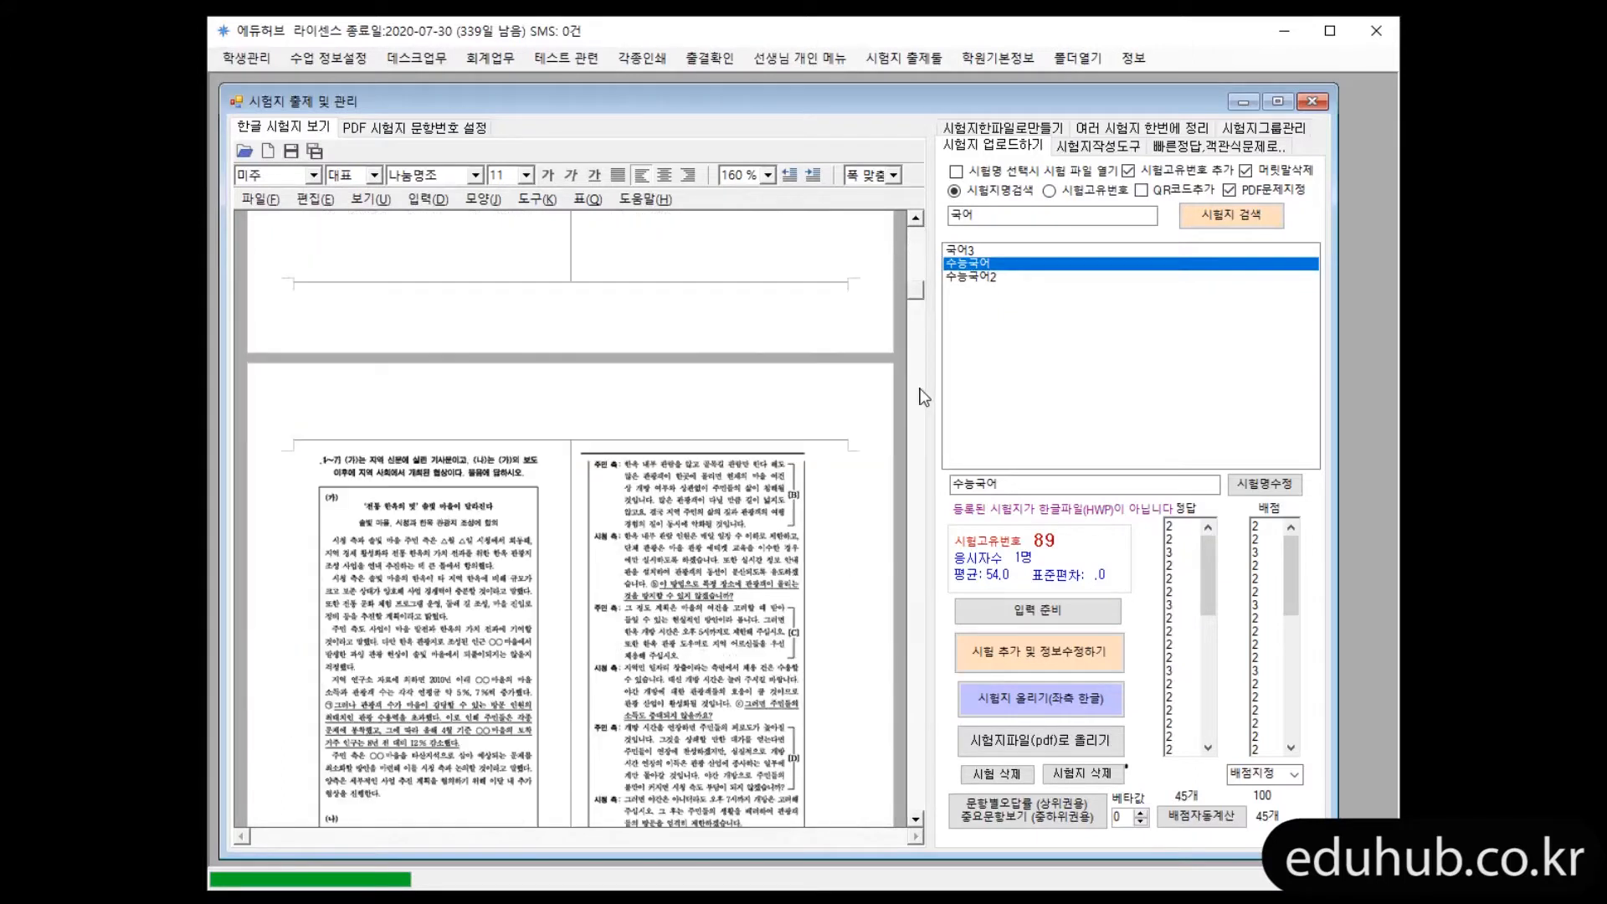
pyautogui.click(769, 369)
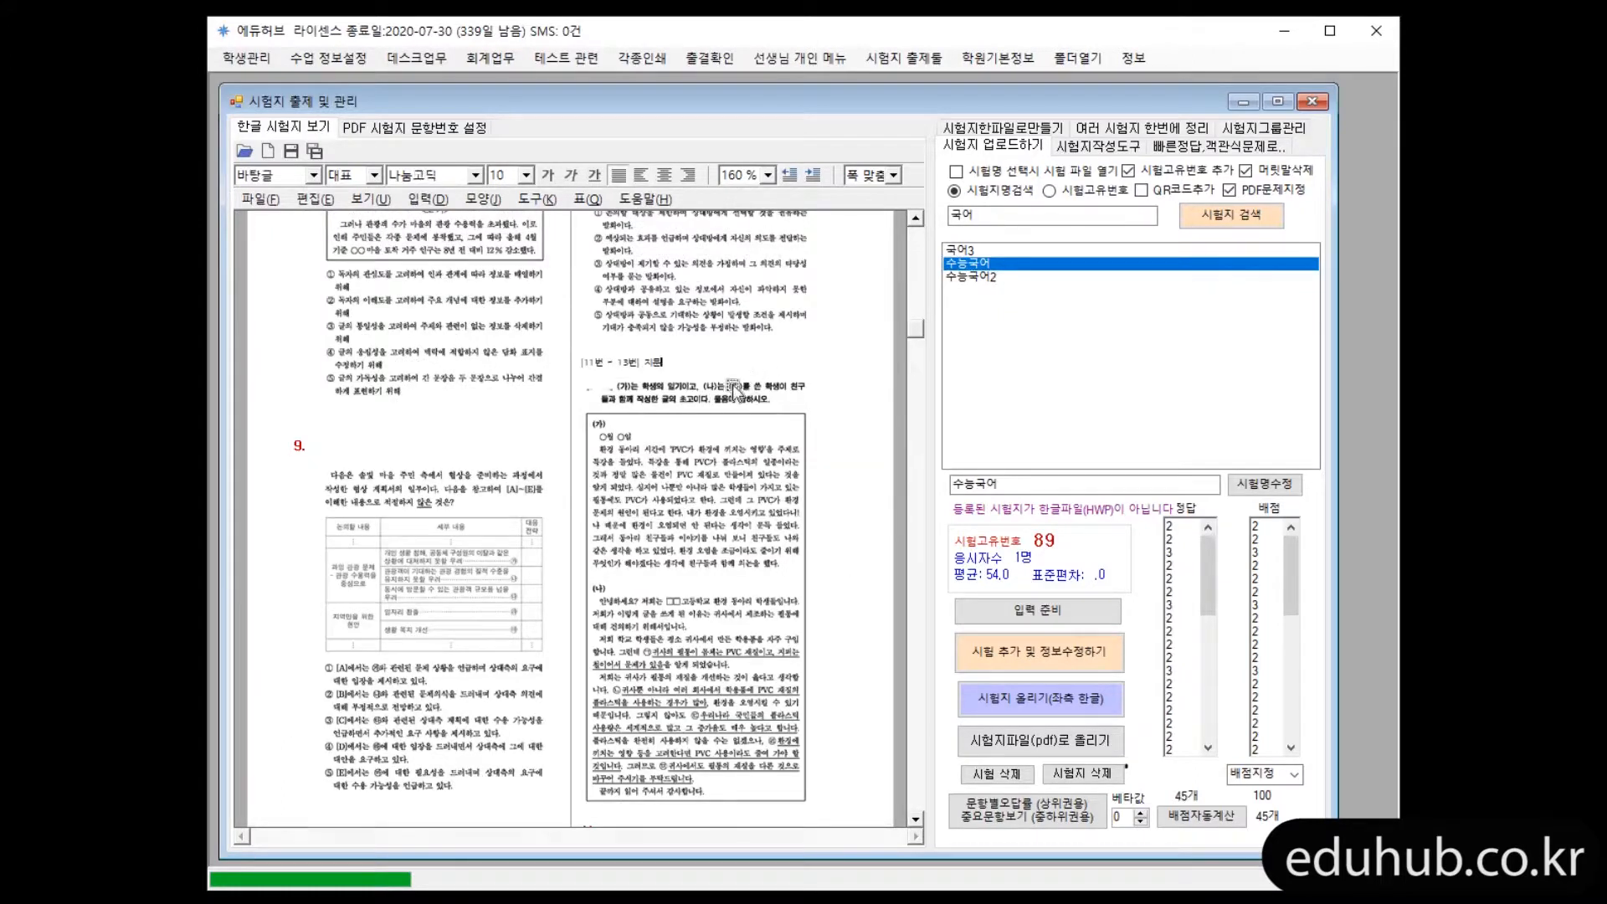
# Examine the [11번 ~ 13번] passage label in the Hangul document and compare it with the passage markers on the PDF pages
pyautogui.scroll(3, 804, 425)
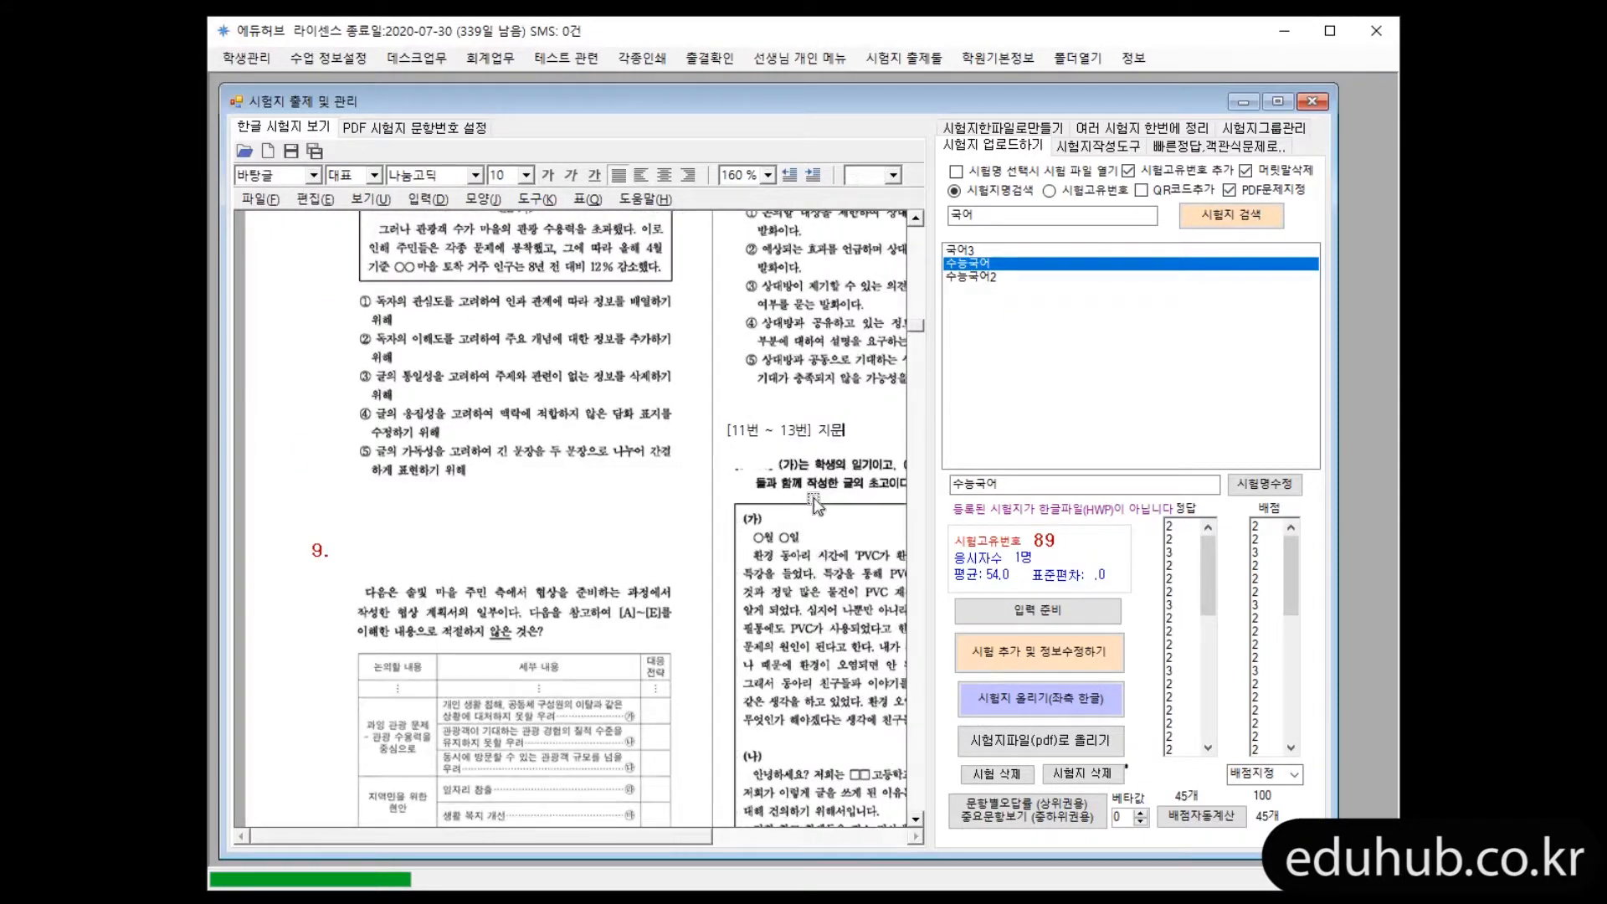
pyautogui.click(818, 495)
pyautogui.click(761, 445)
pyautogui.moveTo(812, 435); pyautogui.dragTo(733, 435)
pyautogui.scroll(-1, 848, 456)
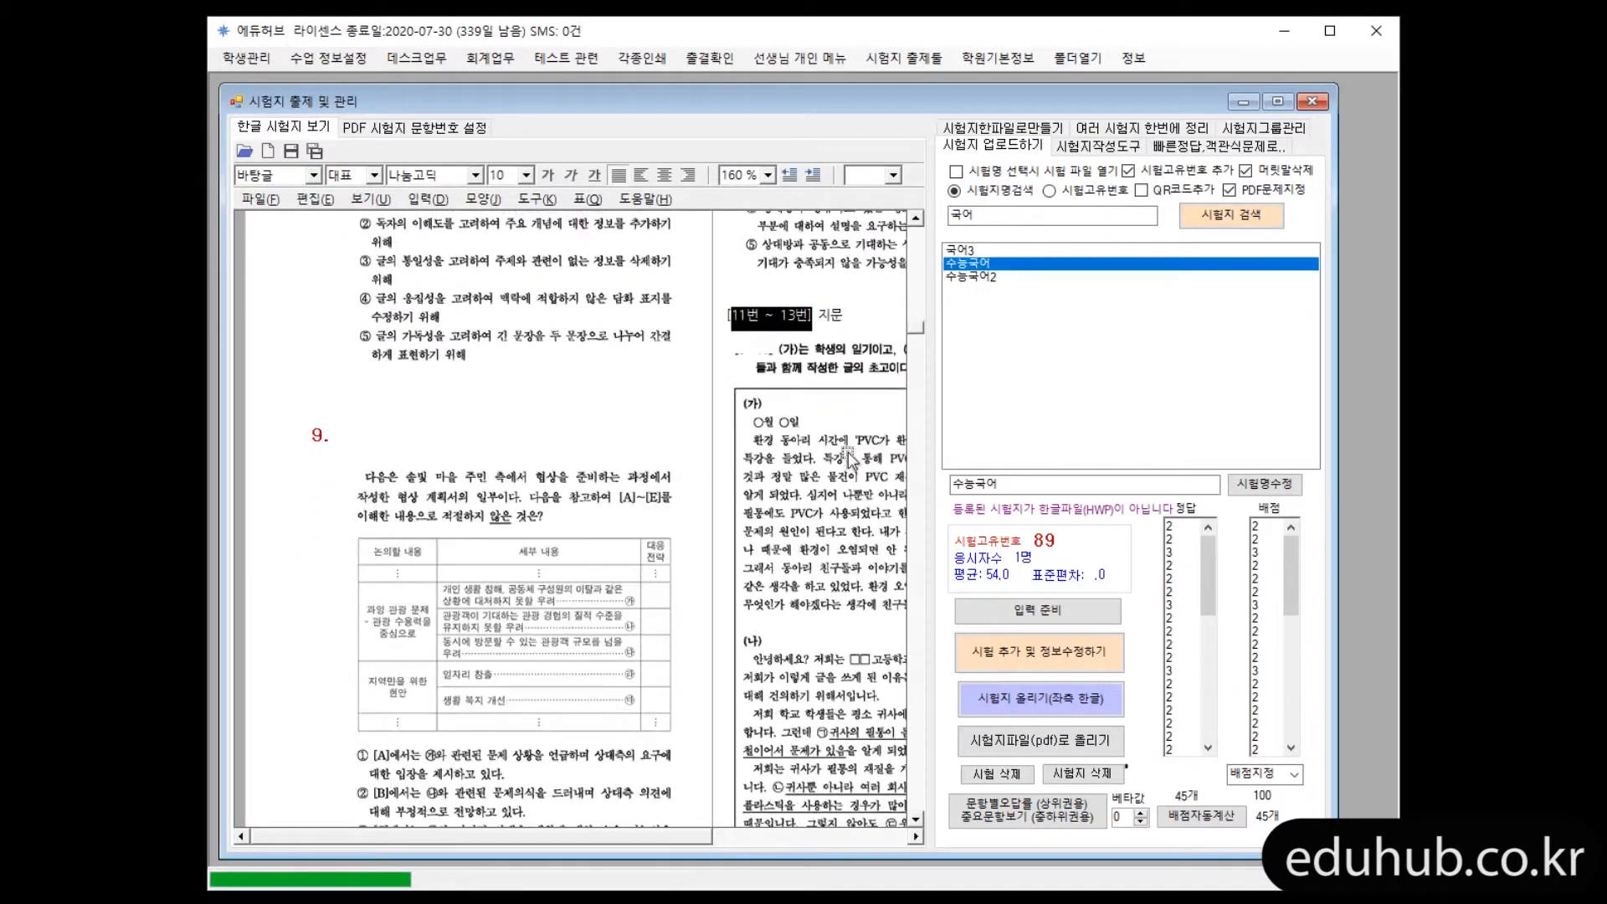
pyautogui.press('alt')
pyautogui.click(485, 128)
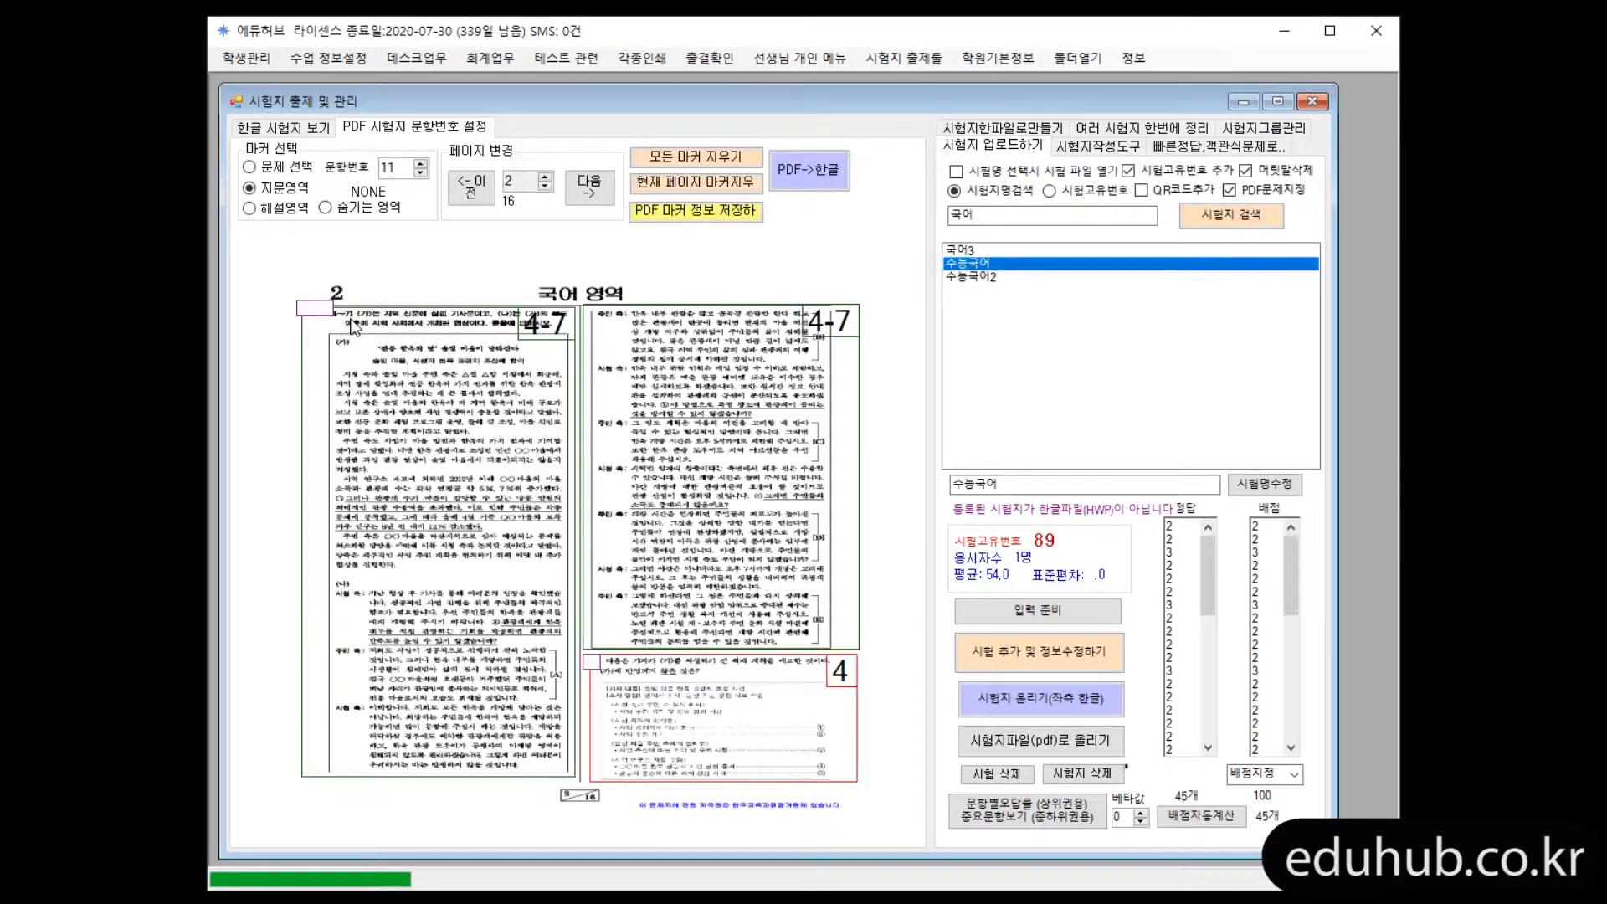
pyautogui.click(308, 132)
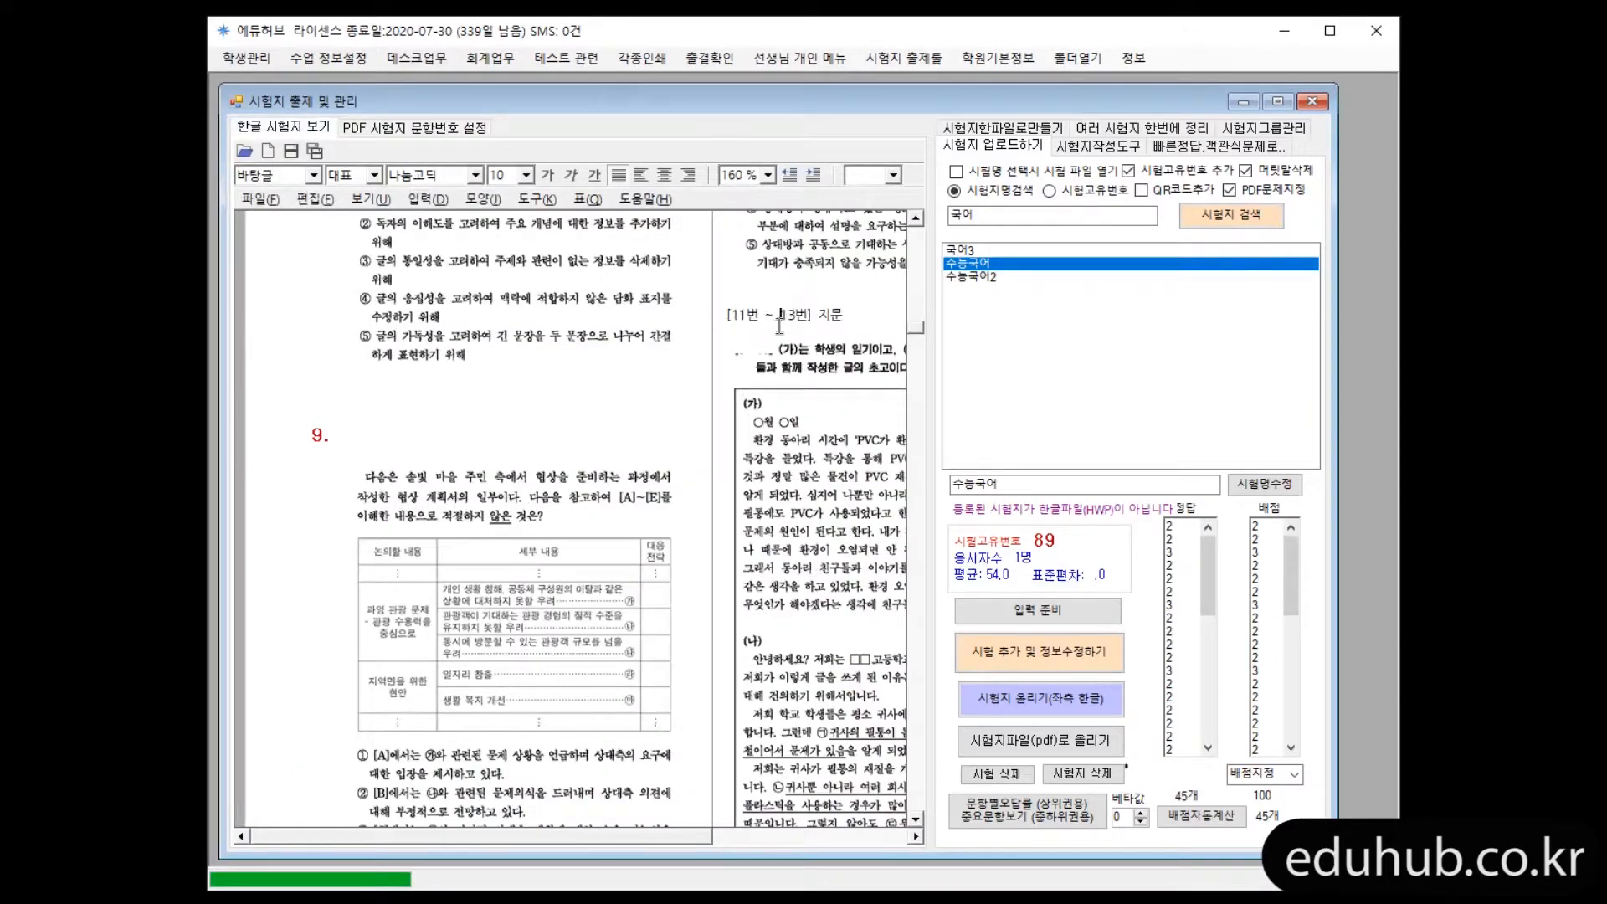
pyautogui.tripleClick(781, 328)
pyautogui.click(811, 345)
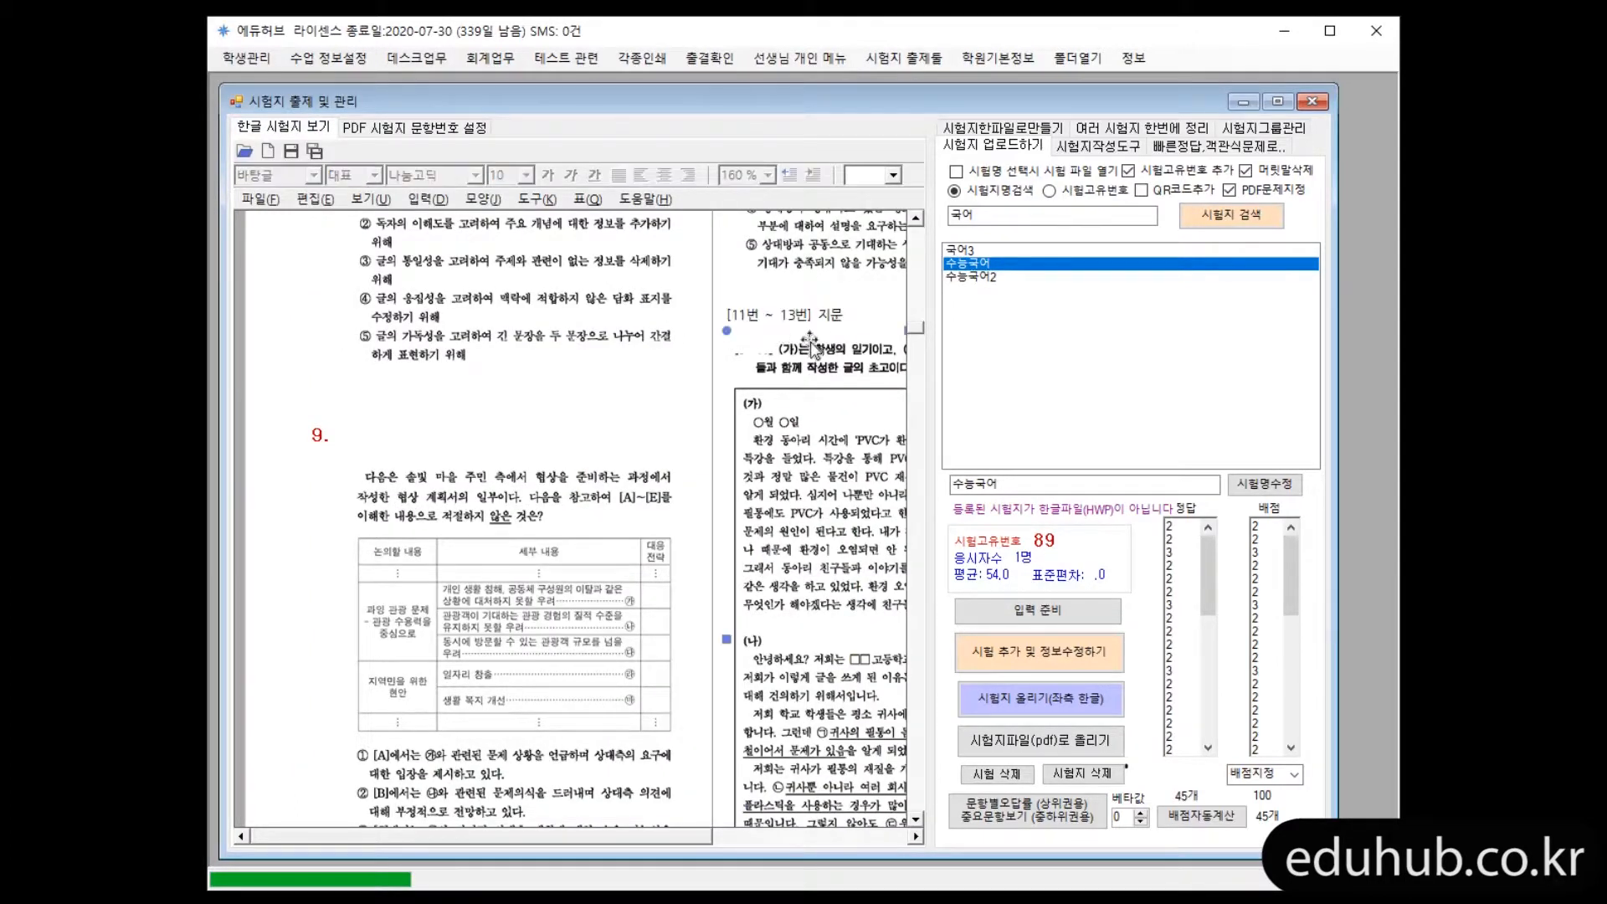
# Look through the converted Hangul document from the [11번 ~ 13번] passage to the page after question 15
pyautogui.click(871, 300)
pyautogui.scroll(-1, 879, 338)
pyautogui.scroll(1, 889, 347)
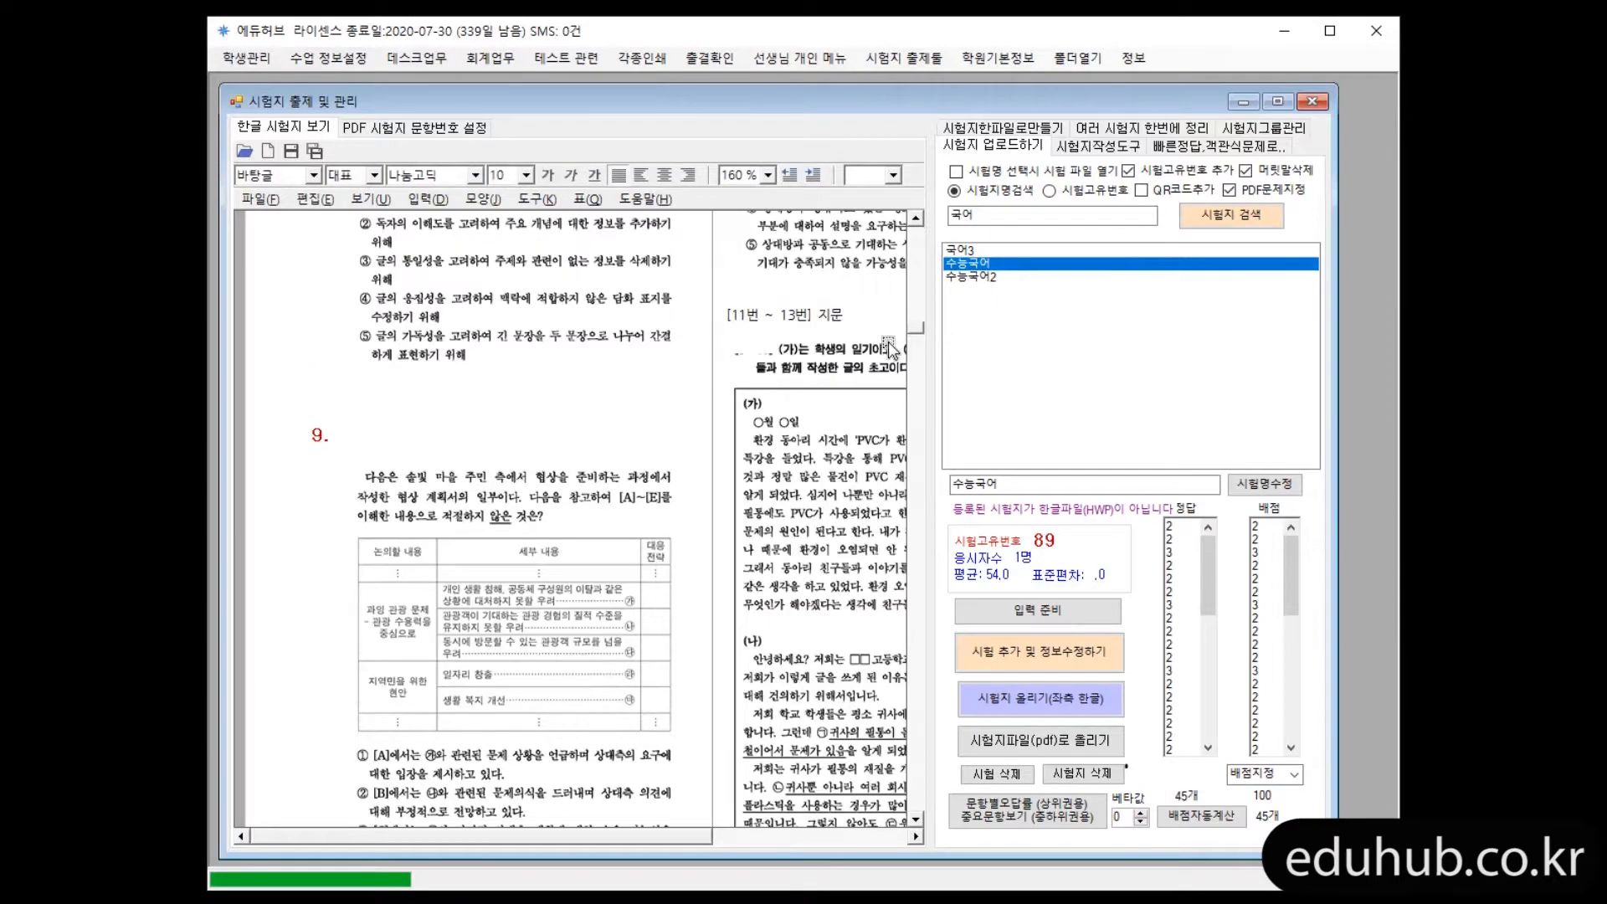
pyautogui.scroll(-3, 890, 347)
pyautogui.scroll(3, 900, 360)
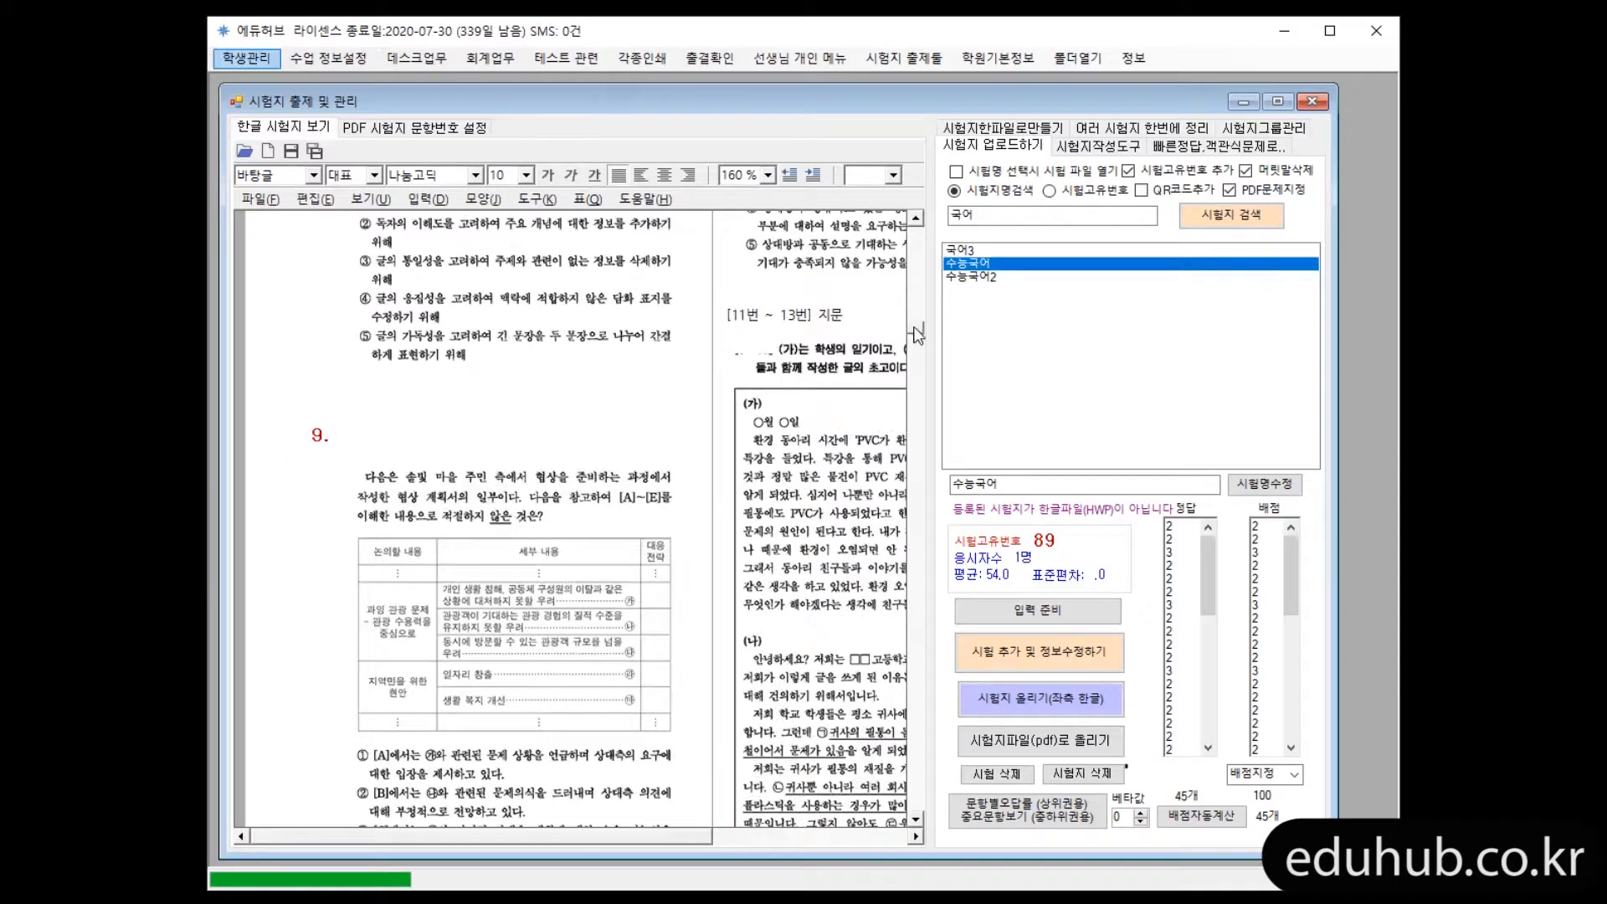
pyautogui.scroll(-15, 887, 343)
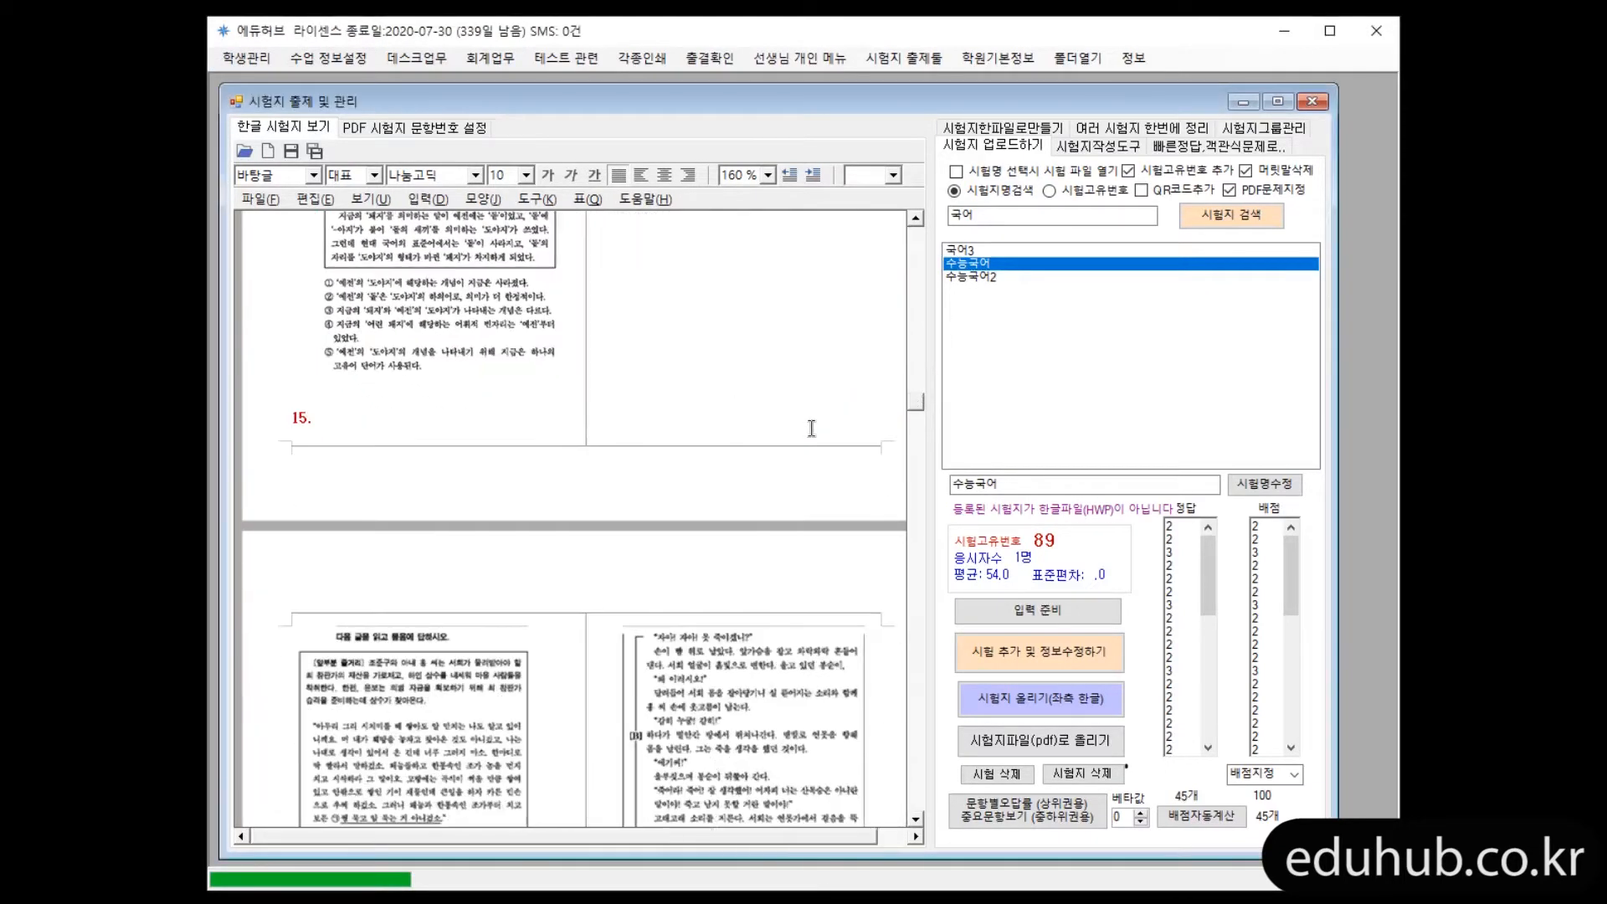
pyautogui.scroll(-3, 811, 428)
pyautogui.scroll(2, 826, 454)
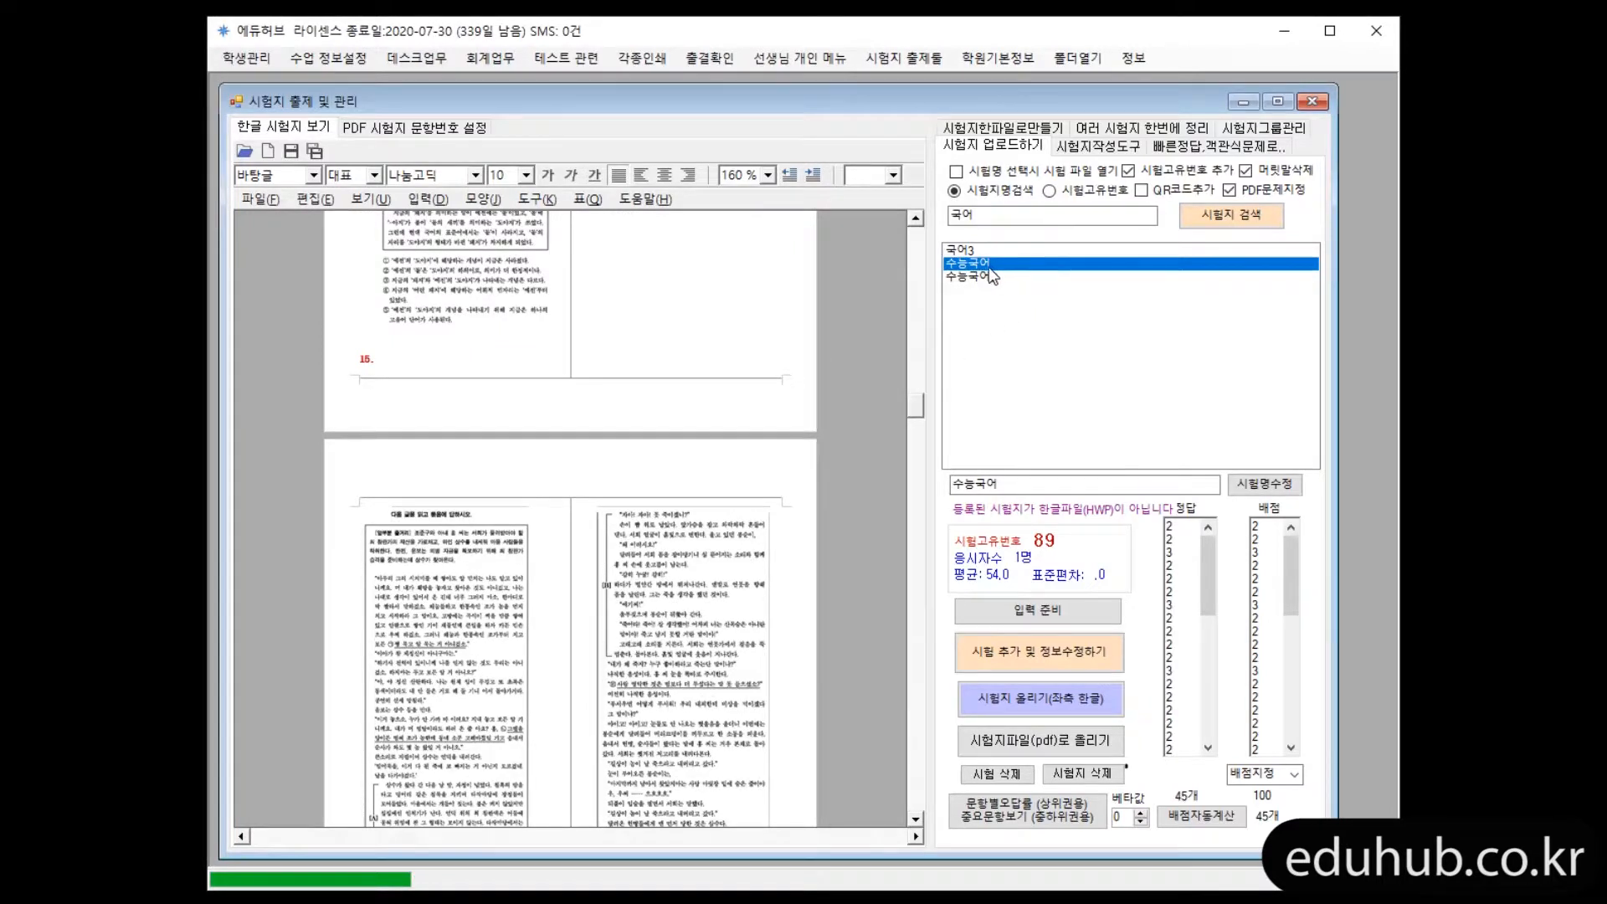
# Register a new exam named 수능국어_한글 based on the 수능국어 exam information
pyautogui.click(1021, 486)
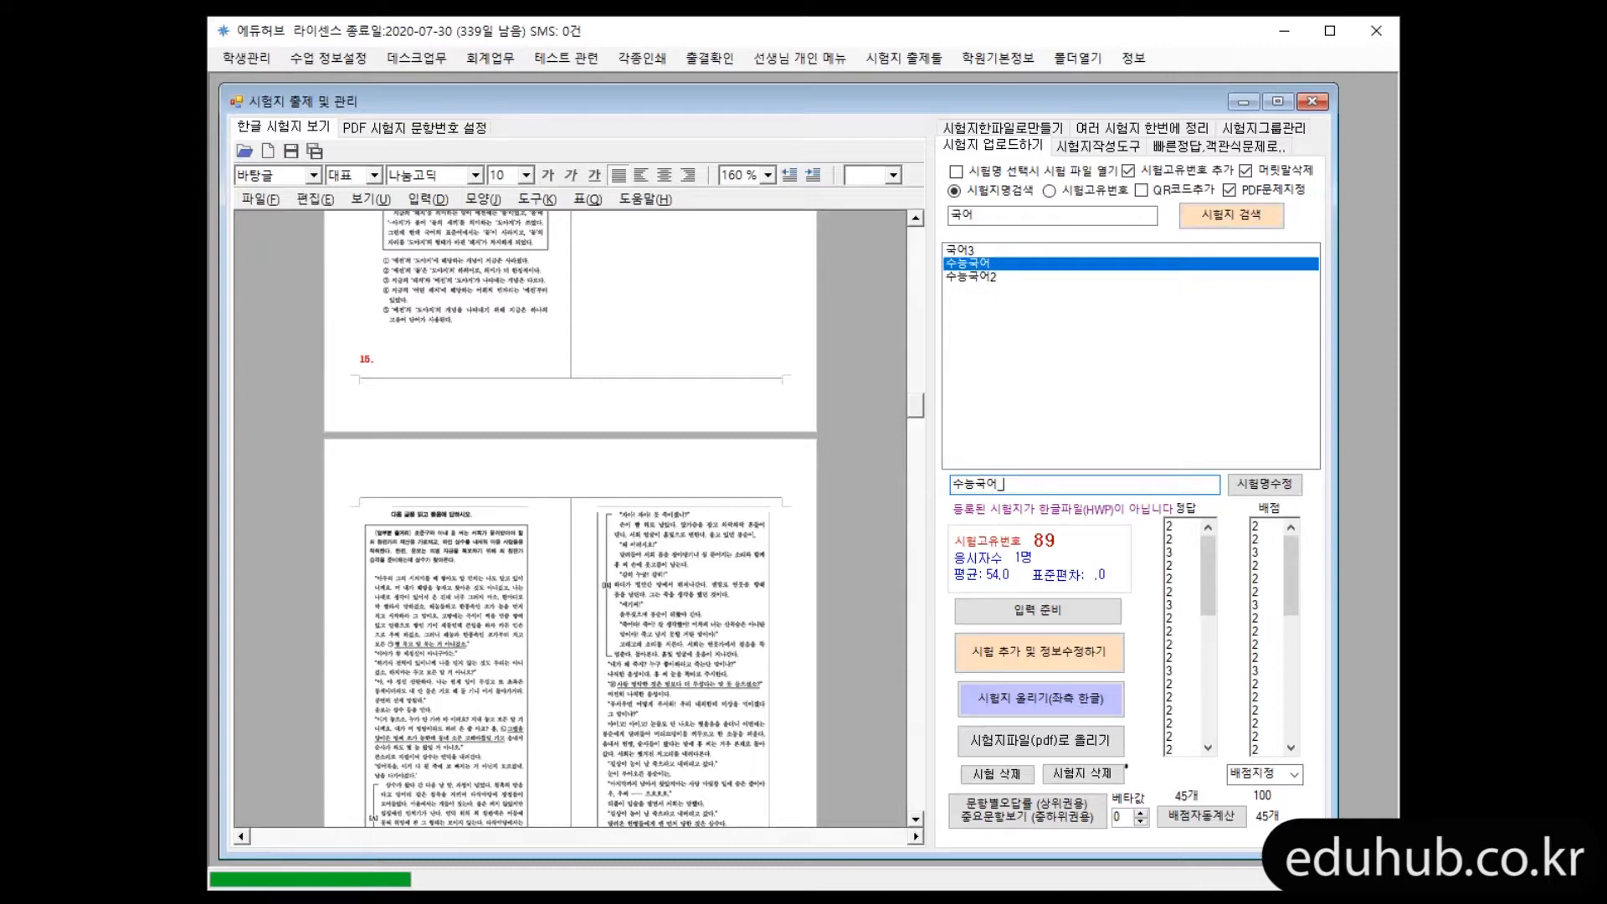
pyautogui.write('한글')
pyautogui.click(1088, 663)
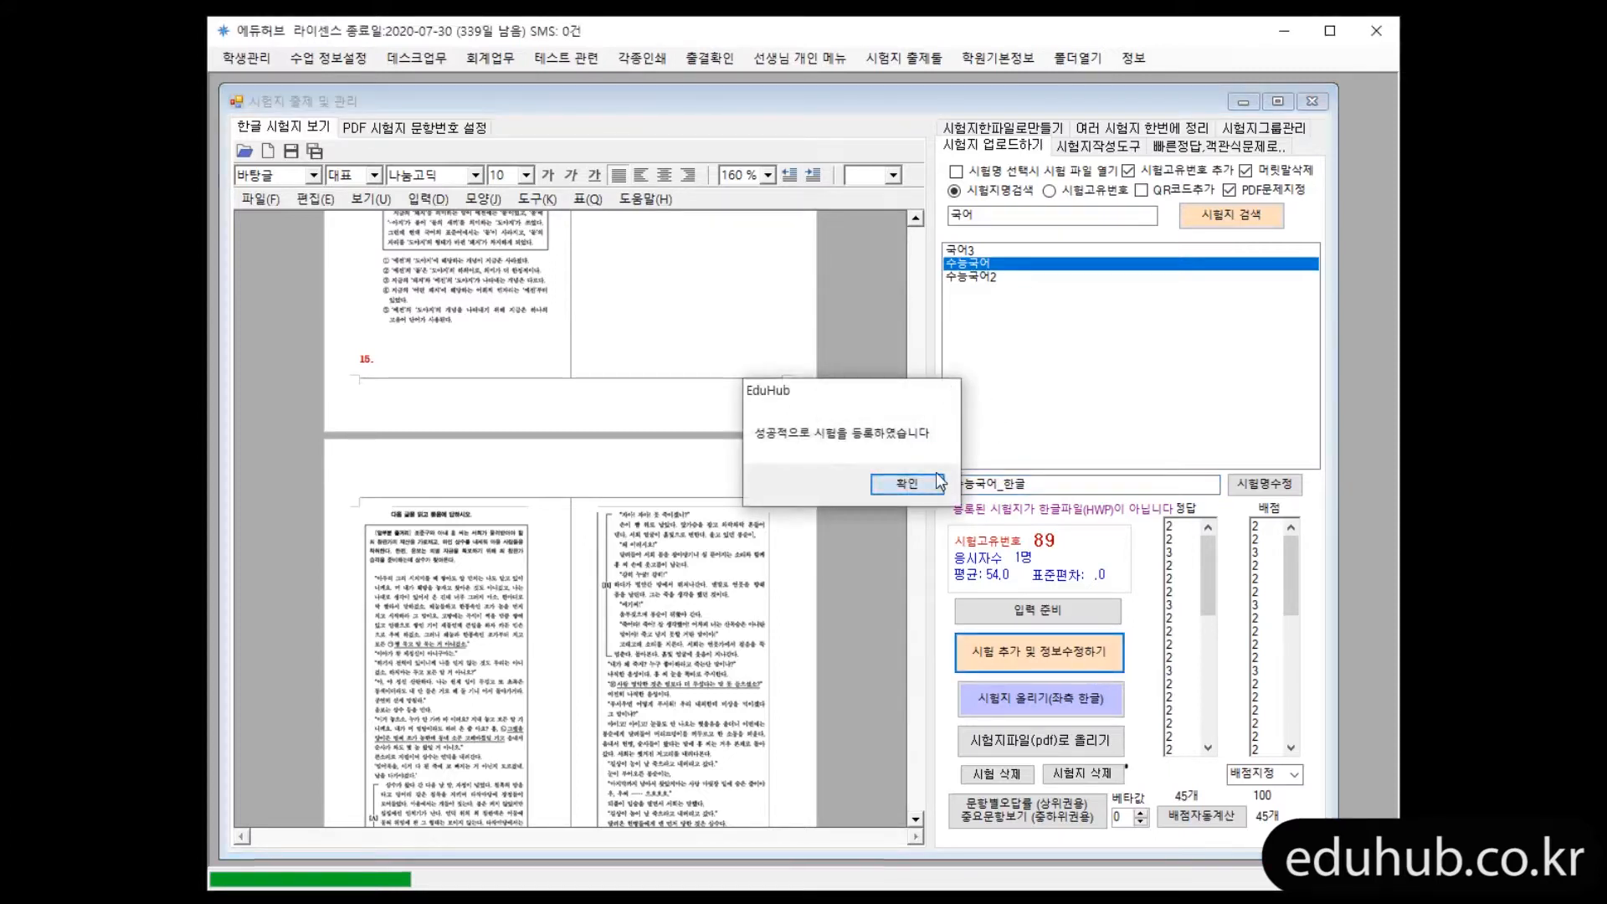
pyautogui.click(936, 477)
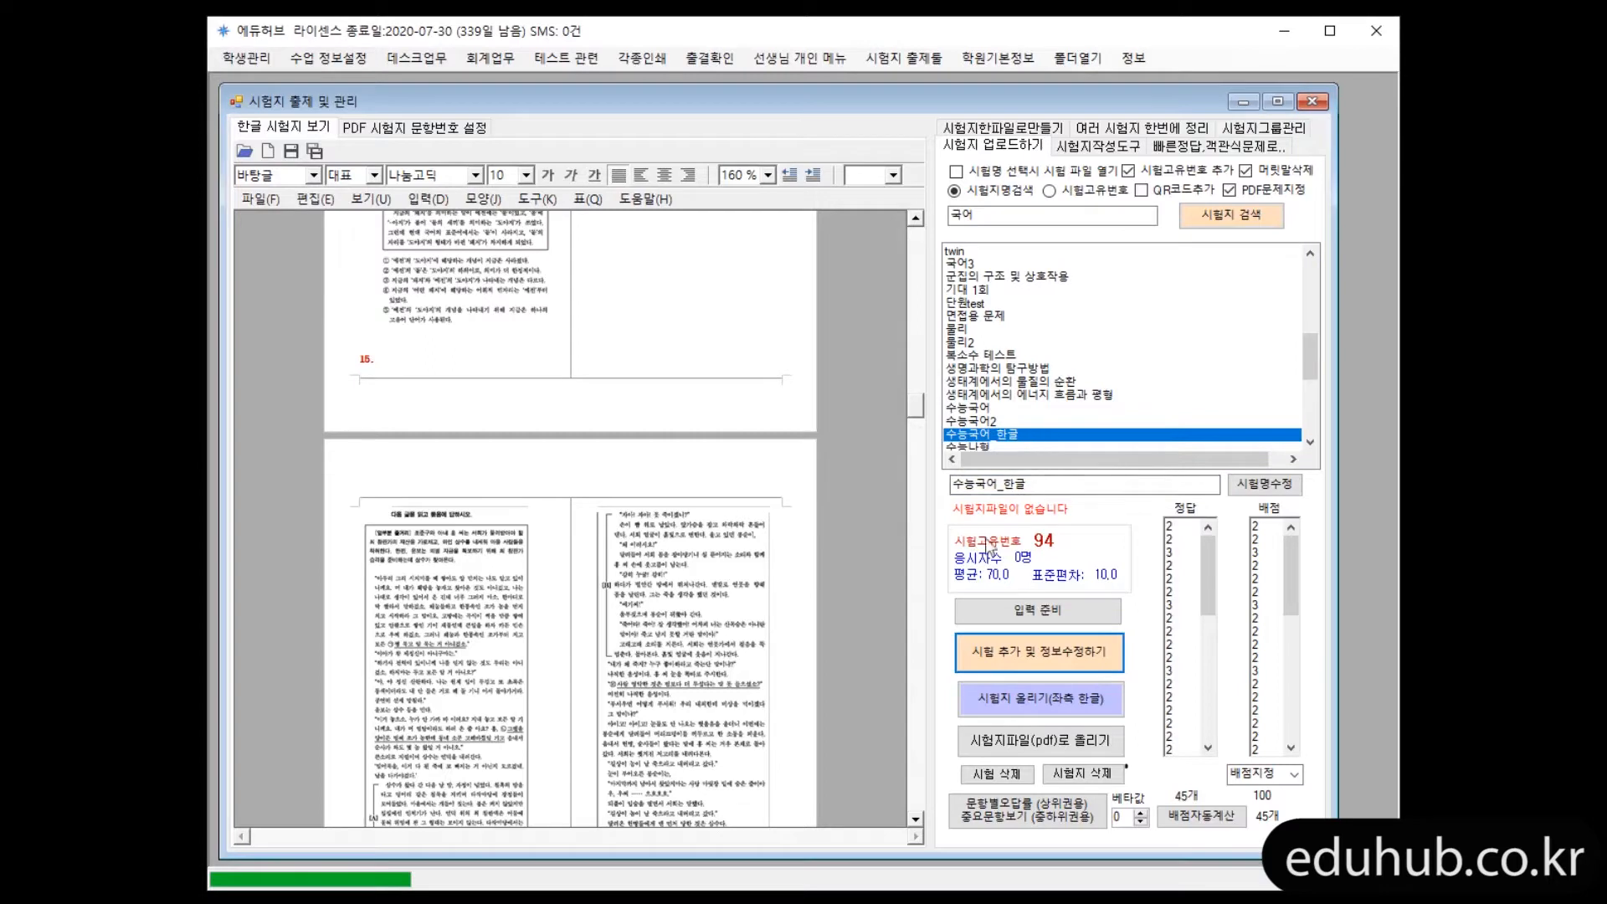
# Upload the converted Hangul document to 수능국어_한글, answering the arithmetic check with 124, and compare its registered file type with that of 수능국어
pyautogui.click(1038, 712)
pyautogui.click(864, 486)
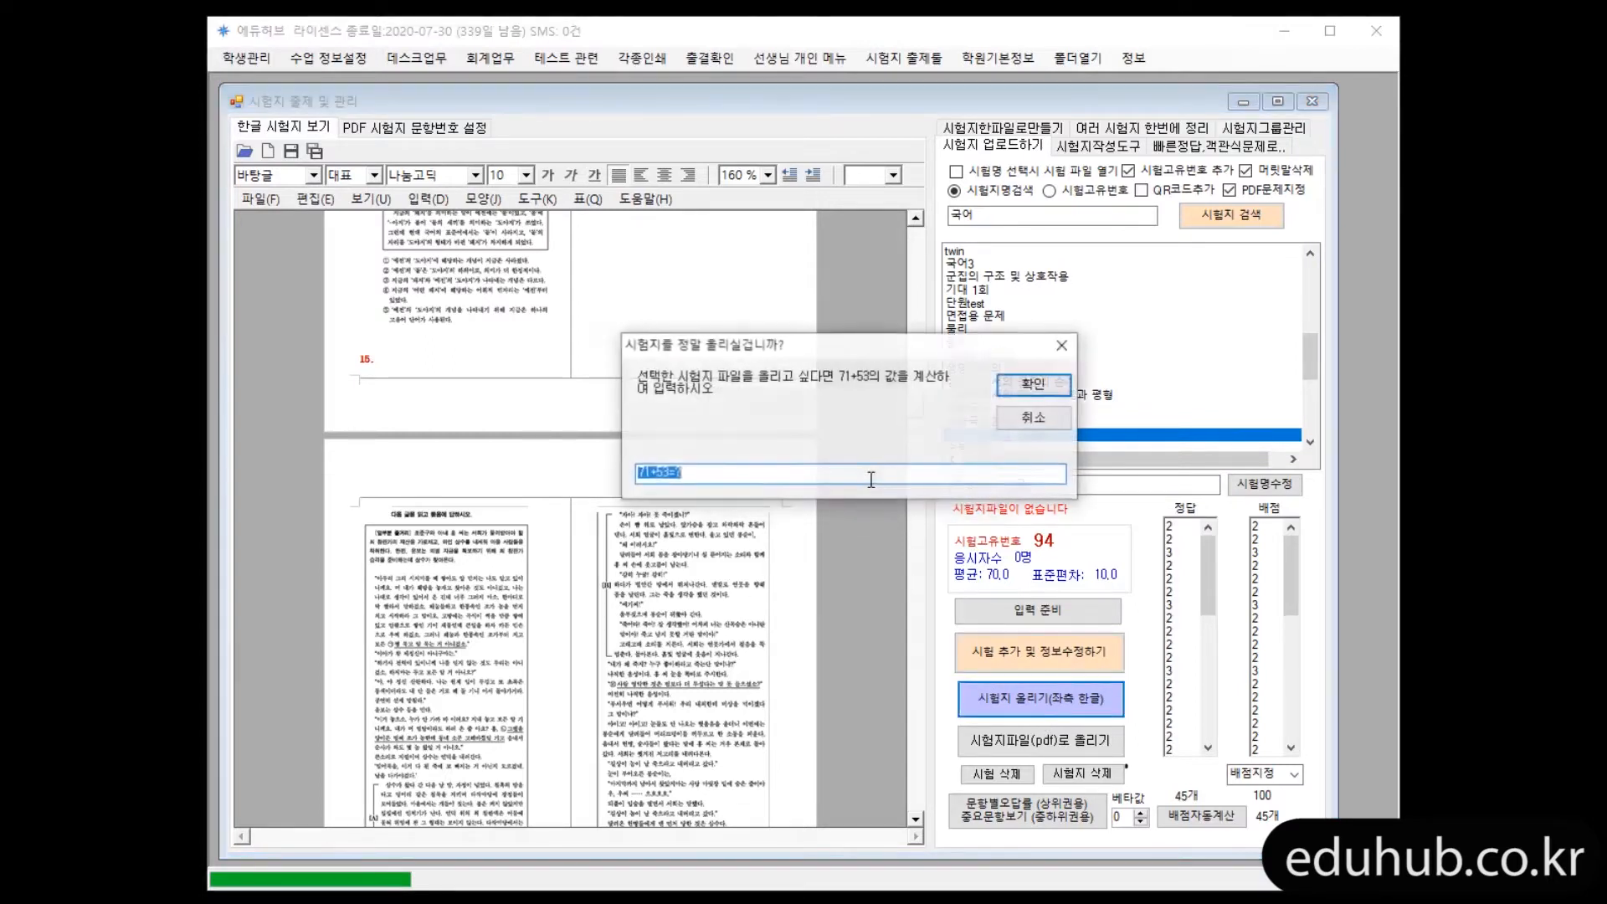
pyautogui.write('124')
pyautogui.press('Return')
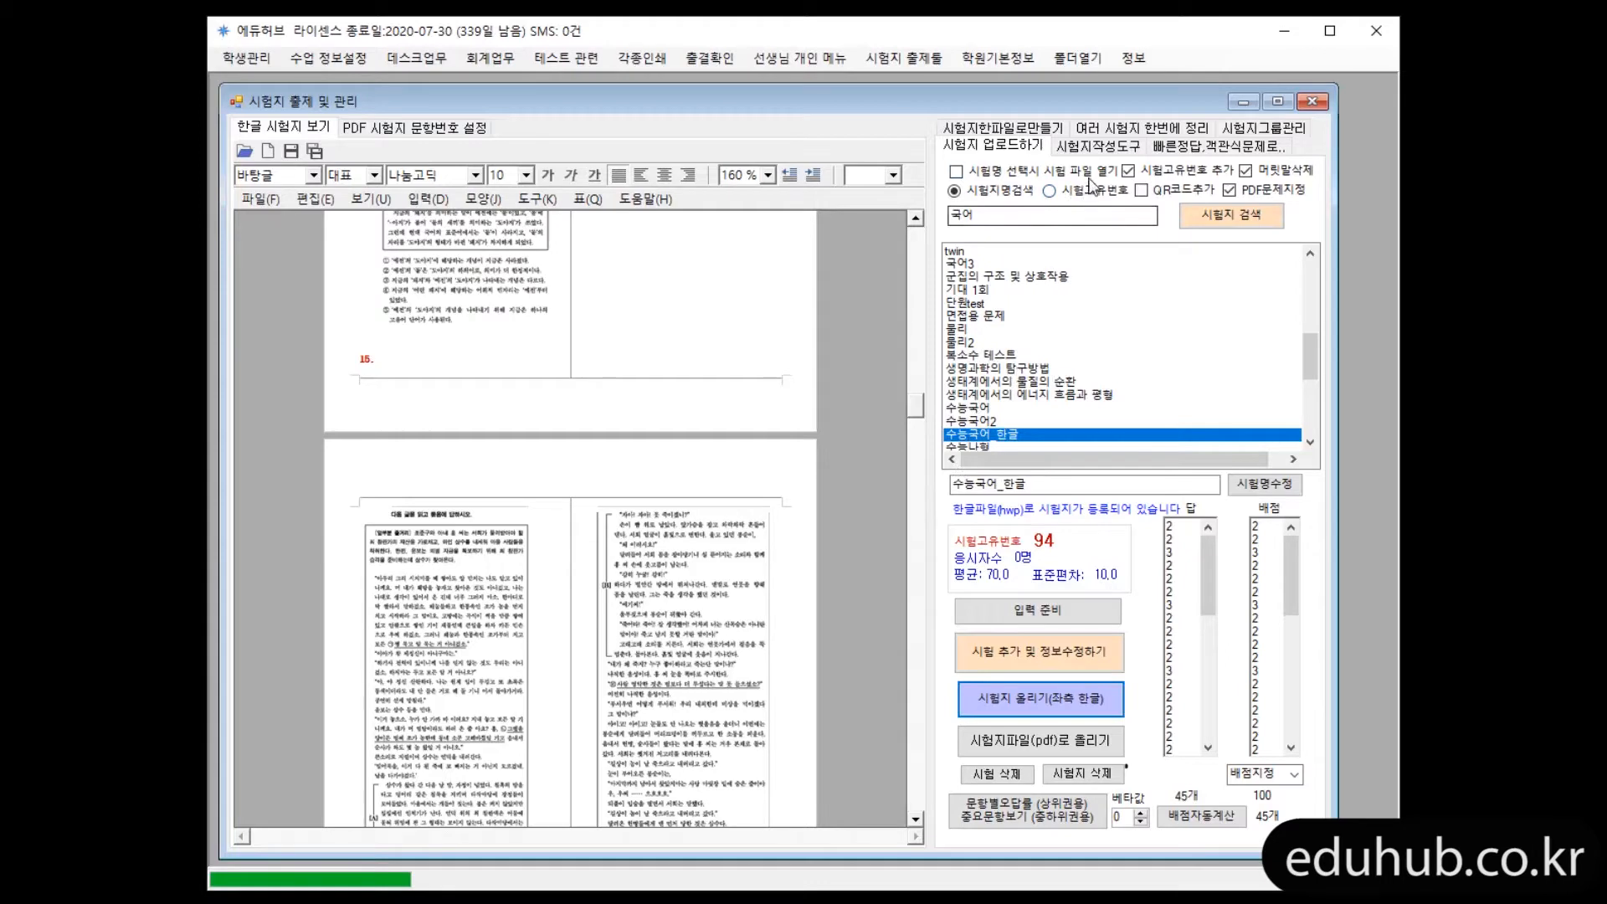
pyautogui.click(996, 412)
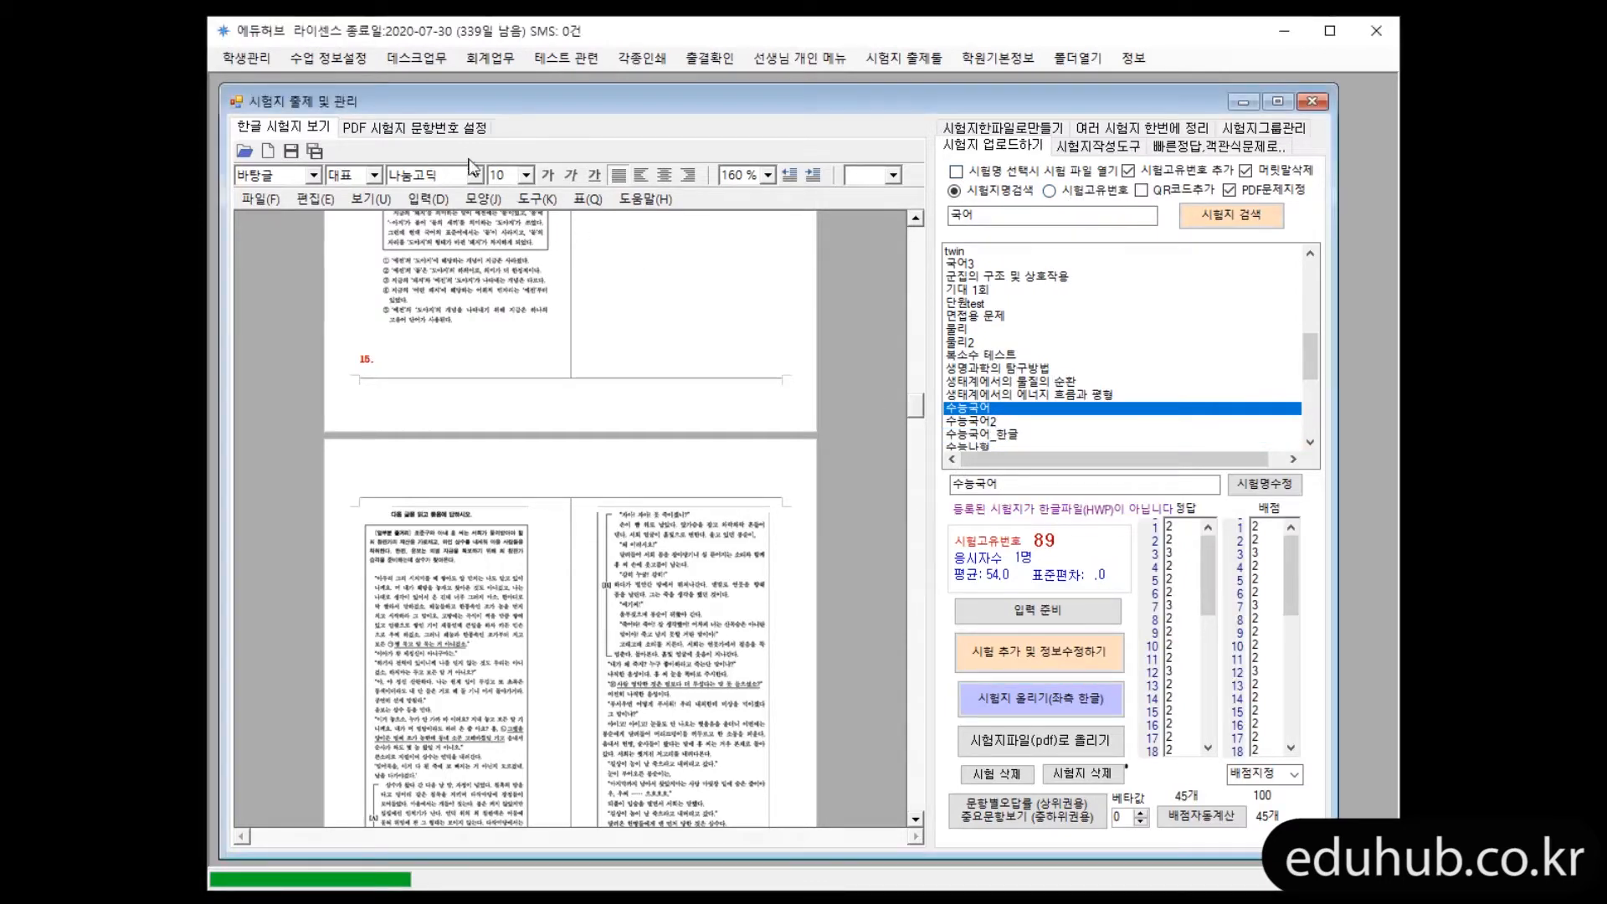
pyautogui.click(1014, 435)
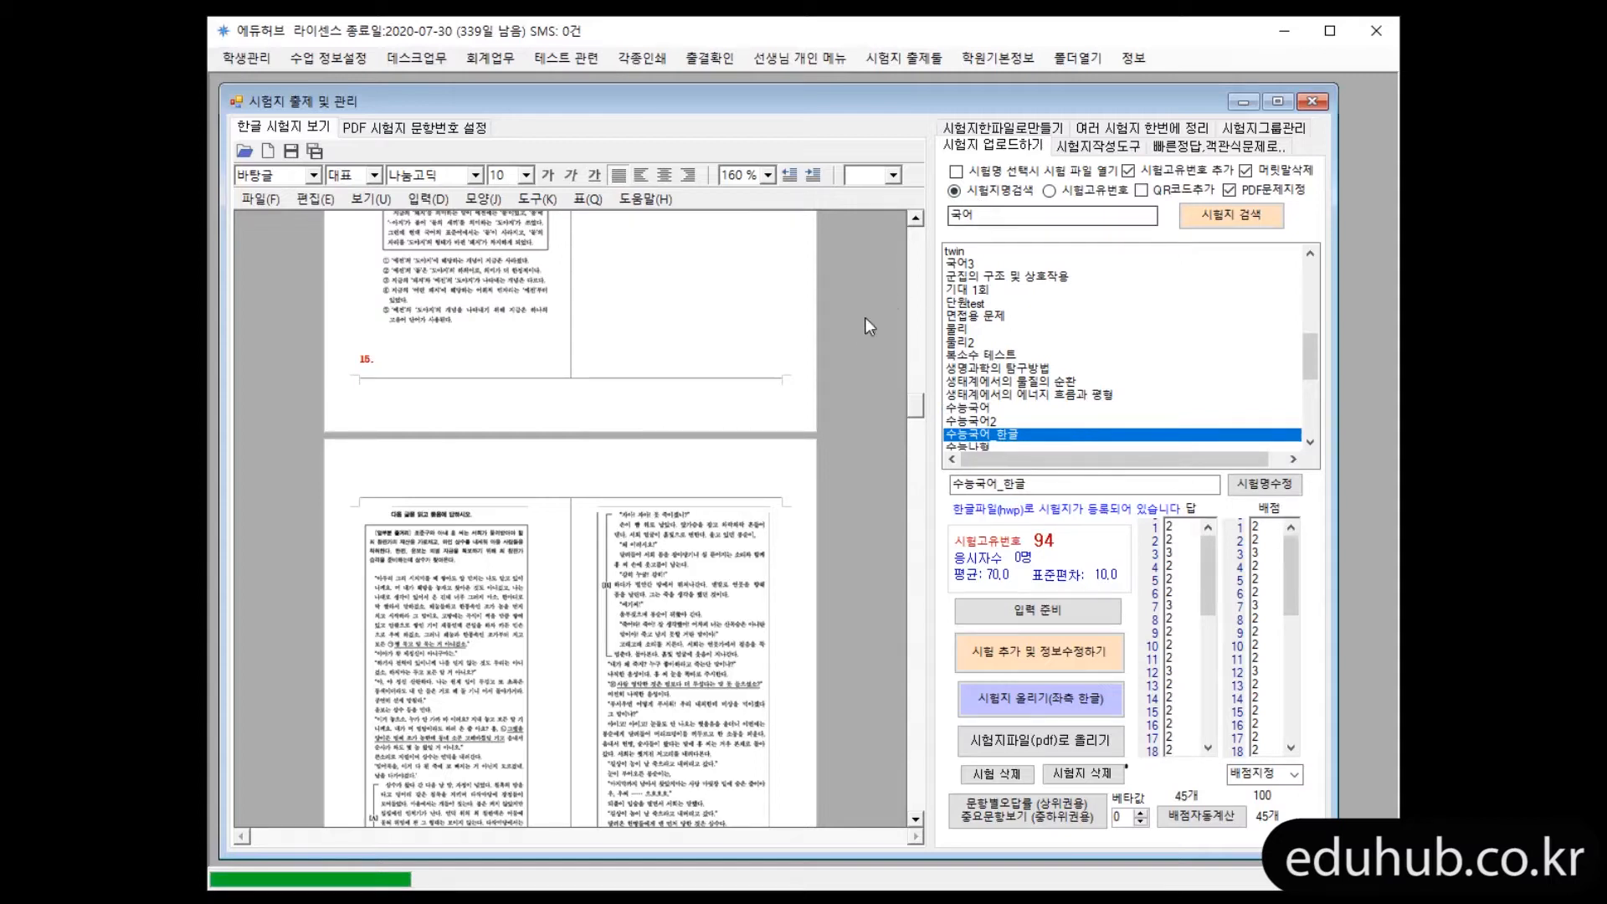
# Insert blank lines before question number 13 in the Hangul document to move it into the second column above its question text
pyautogui.click(917, 314)
pyautogui.click(917, 313)
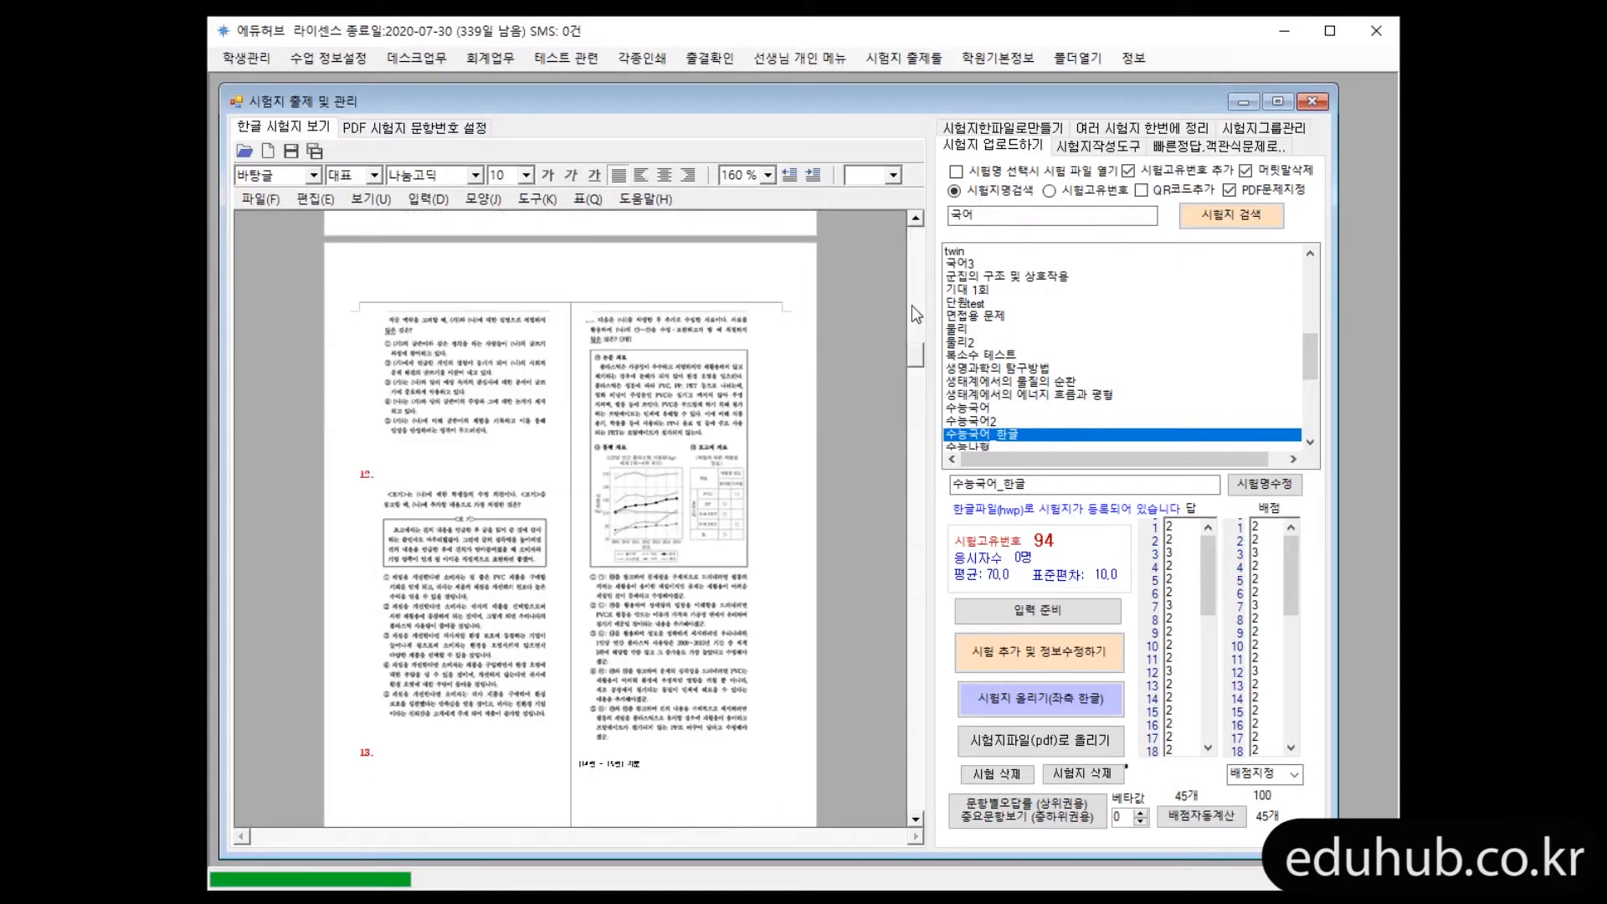
pyautogui.click(413, 714)
pyautogui.scroll(-2, 414, 714)
pyautogui.click(420, 664)
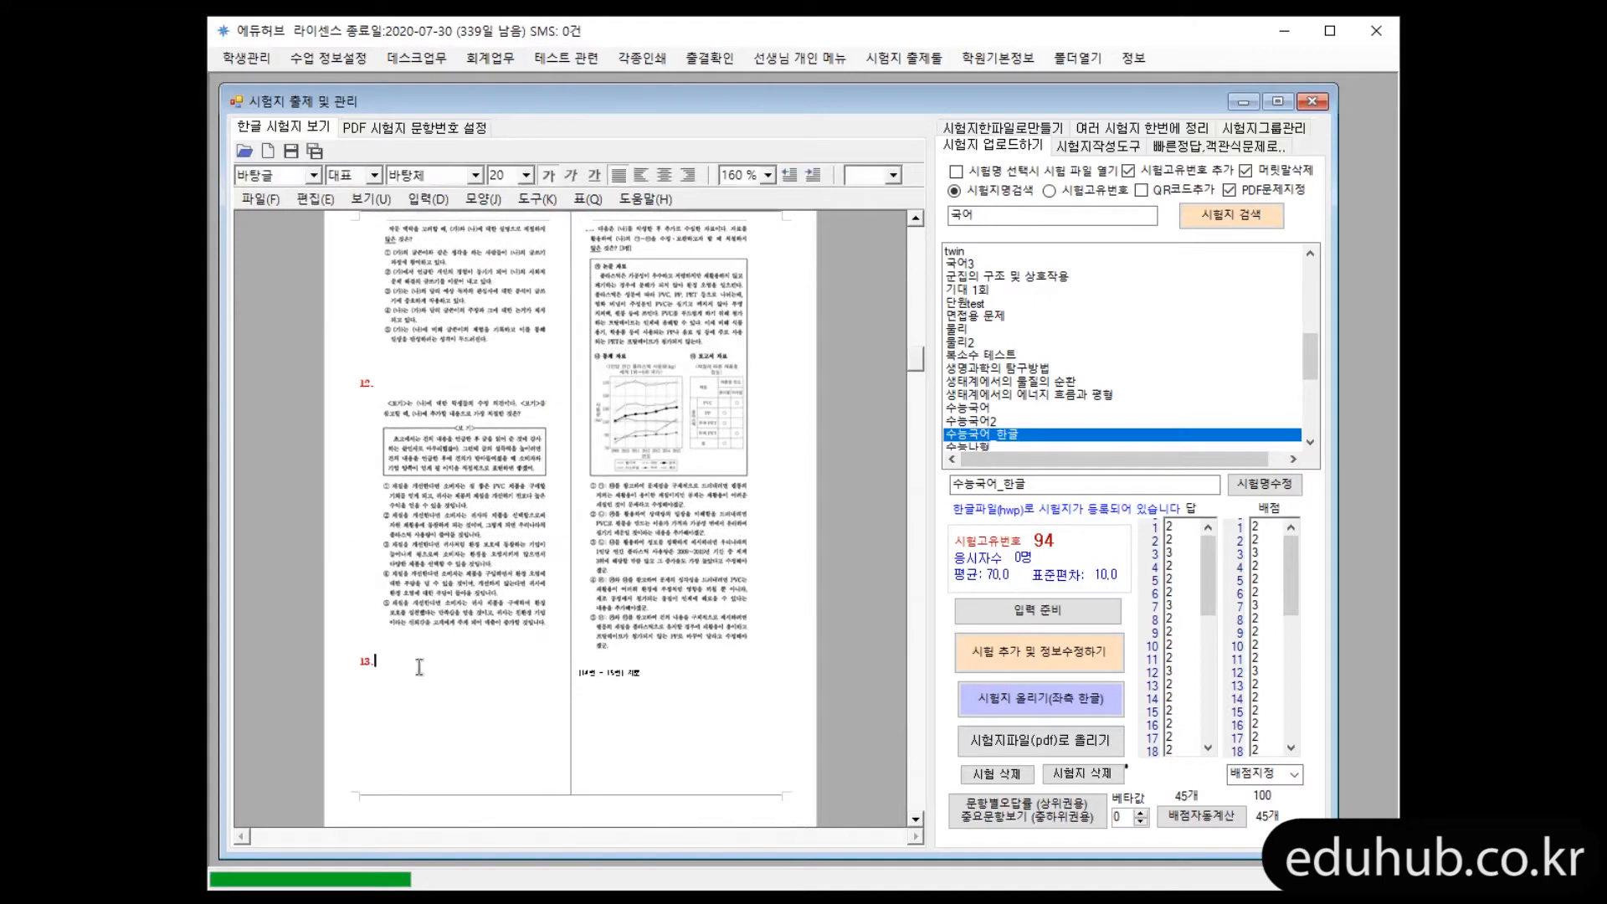
pyautogui.click(375, 646)
pyautogui.press('Return')
pyautogui.press('Return')
pyautogui.press('Return')
pyautogui.press('Return')
pyautogui.press('Return')
pyautogui.press('Return')
pyautogui.press('Return')
pyautogui.press('Return')
pyautogui.press('Return')
pyautogui.press('Return')
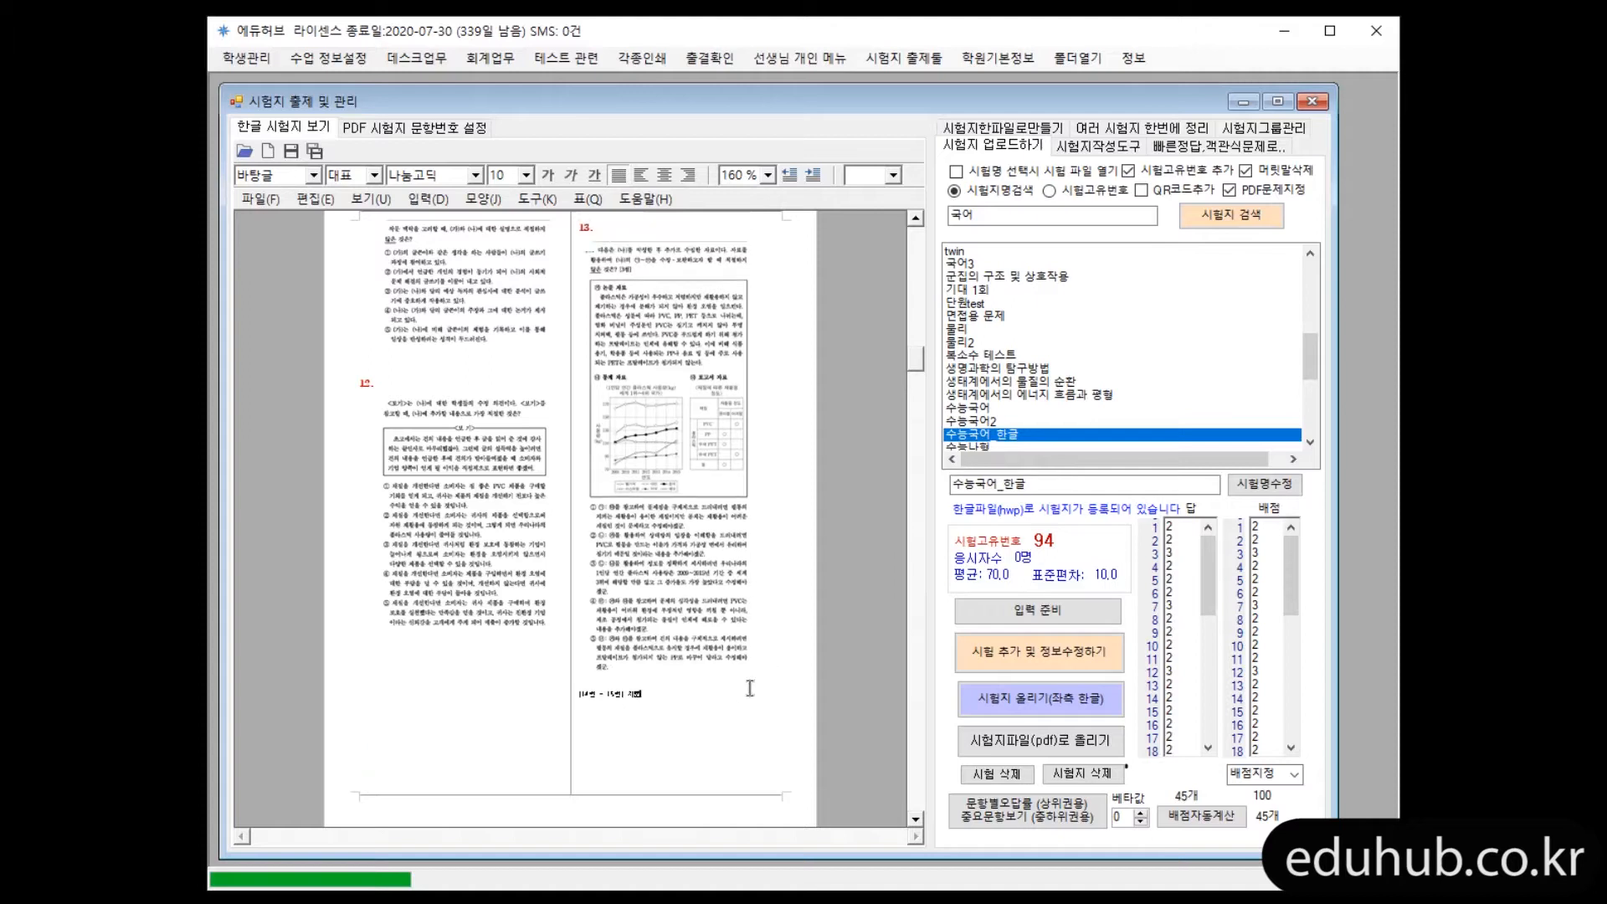
# Look back at questions 9 to 11 in the Hangul document and open the PDF question-number settings
pyautogui.scroll(4, 765, 706)
pyautogui.scroll(12, 770, 751)
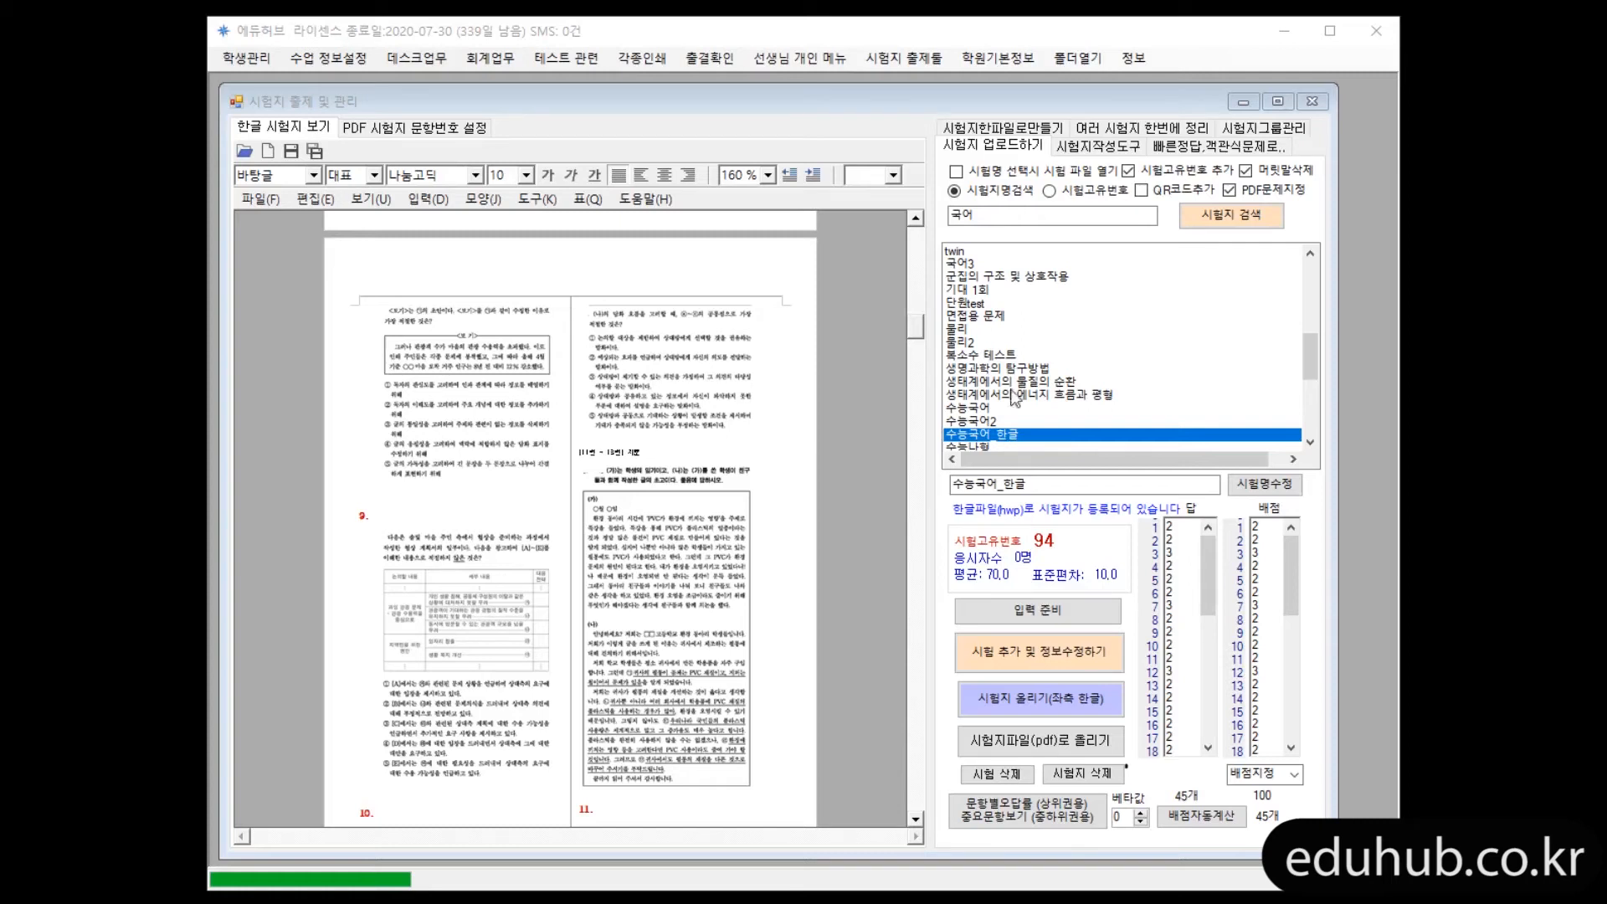
pyautogui.click(470, 134)
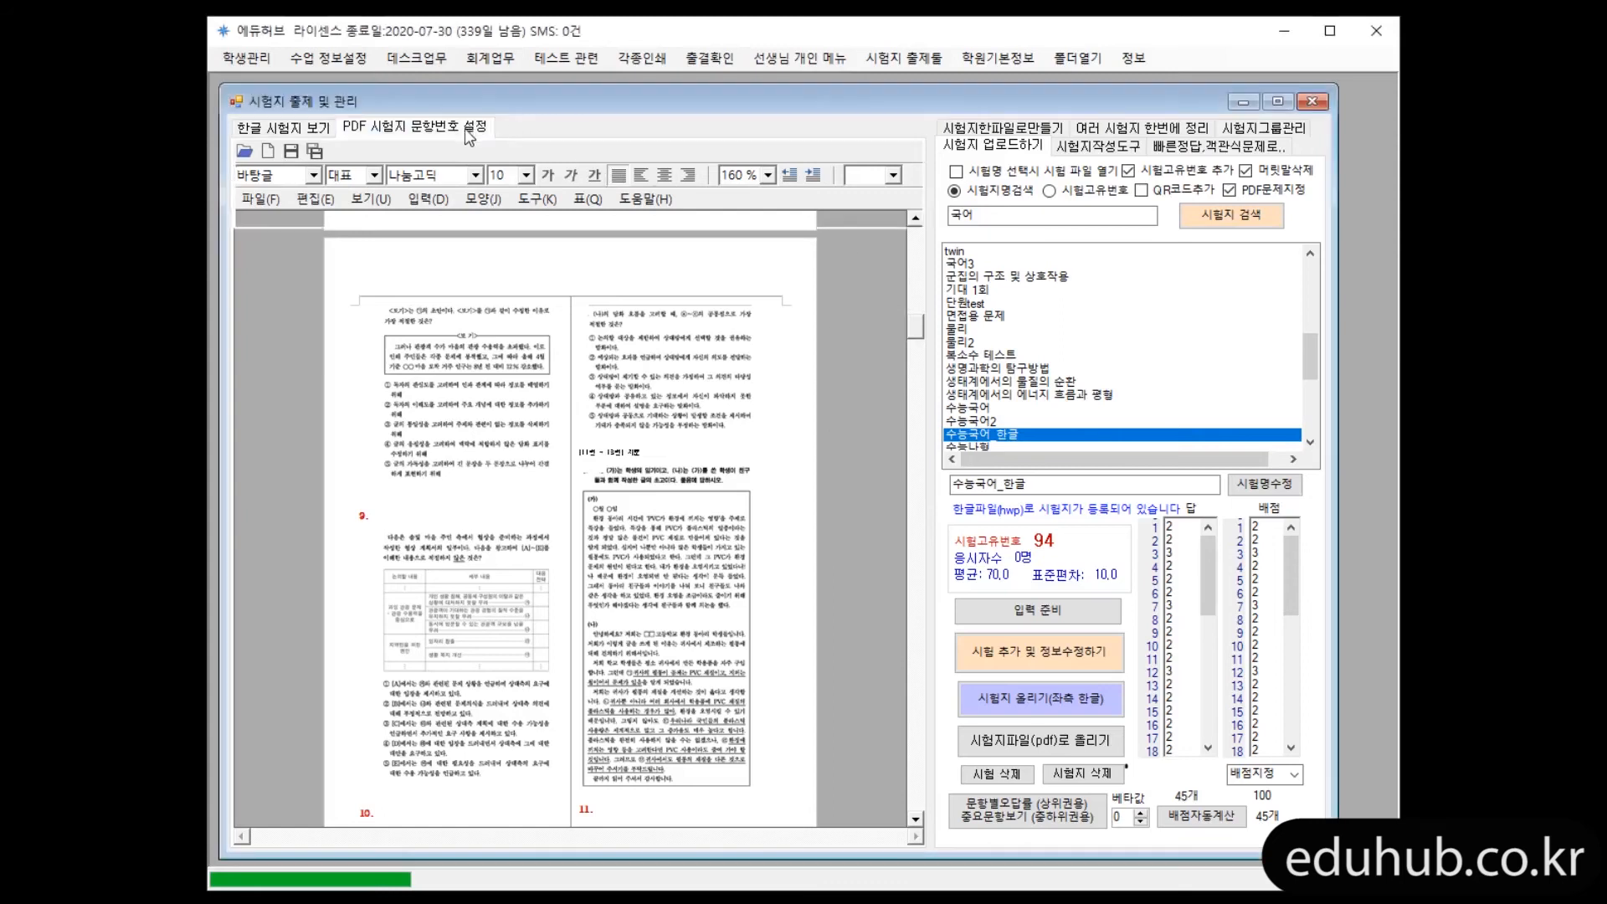